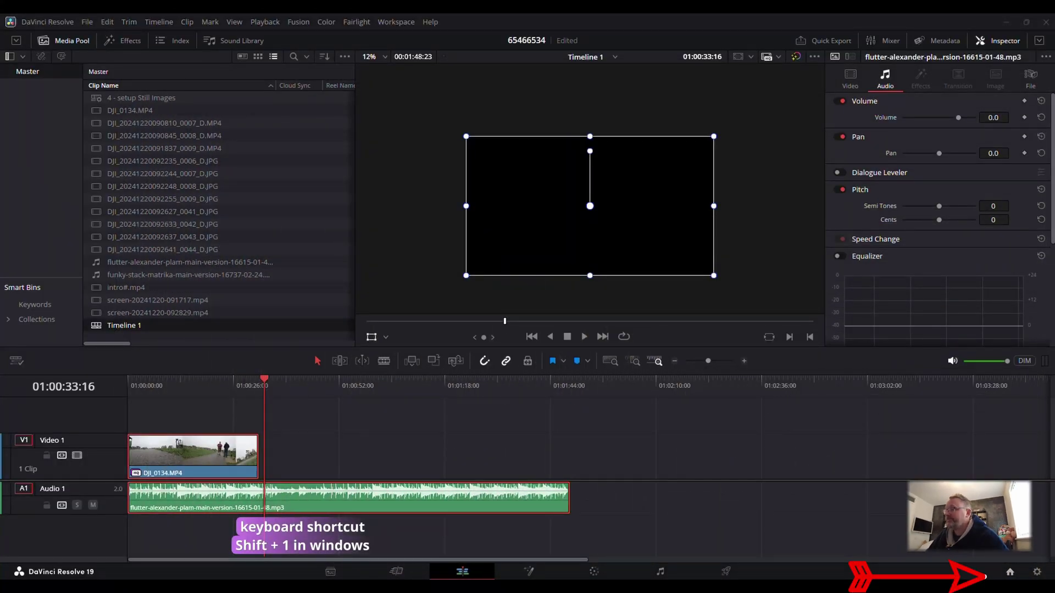
- Open the Project Manager and start exporting the 65466534 project as a project file
key("shift+1")
scroll(360, 325, "down", 1)
scroll(361, 328, "down", 8)
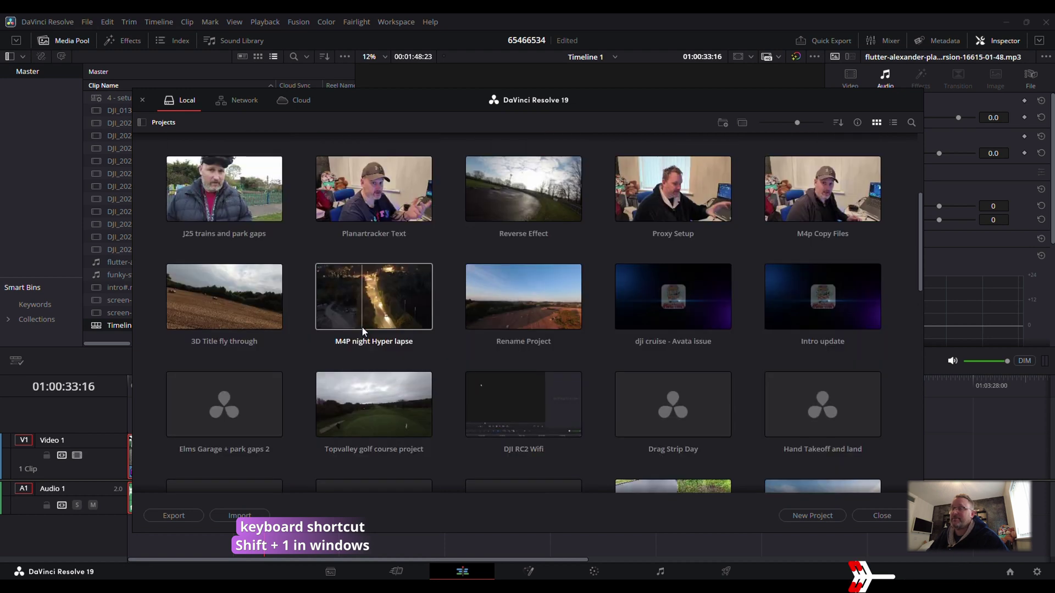
scroll(361, 327, "up", 5)
scroll(362, 330, "up", 4)
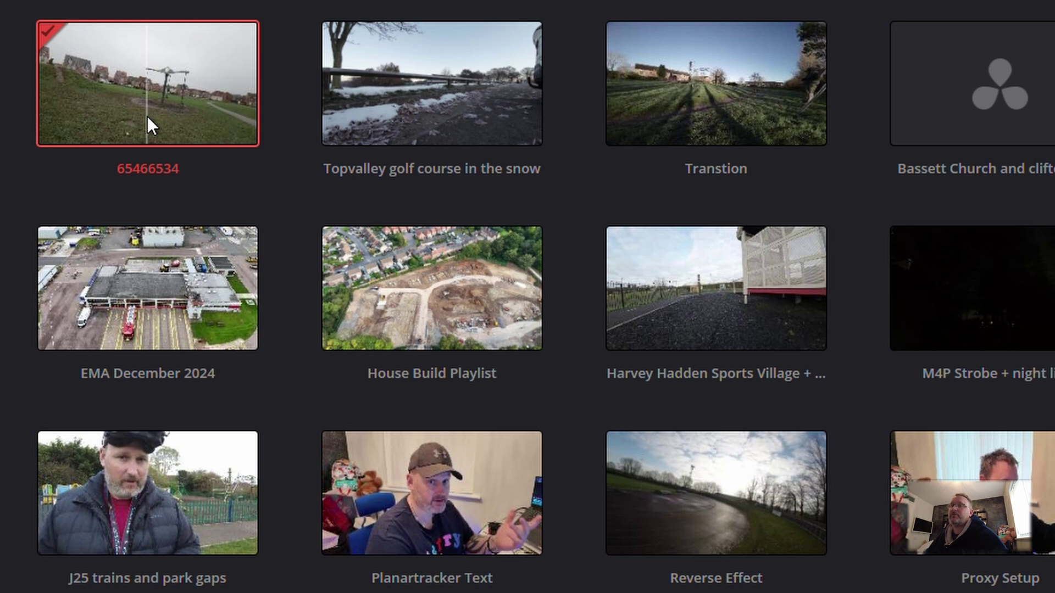
right_click(149, 117)
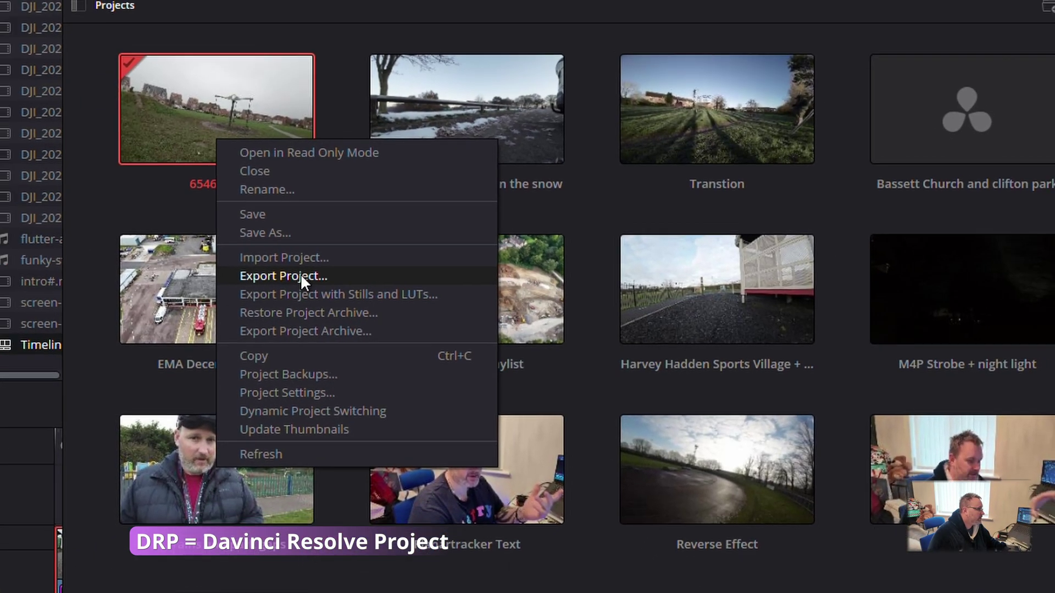
left_click(219, 272)
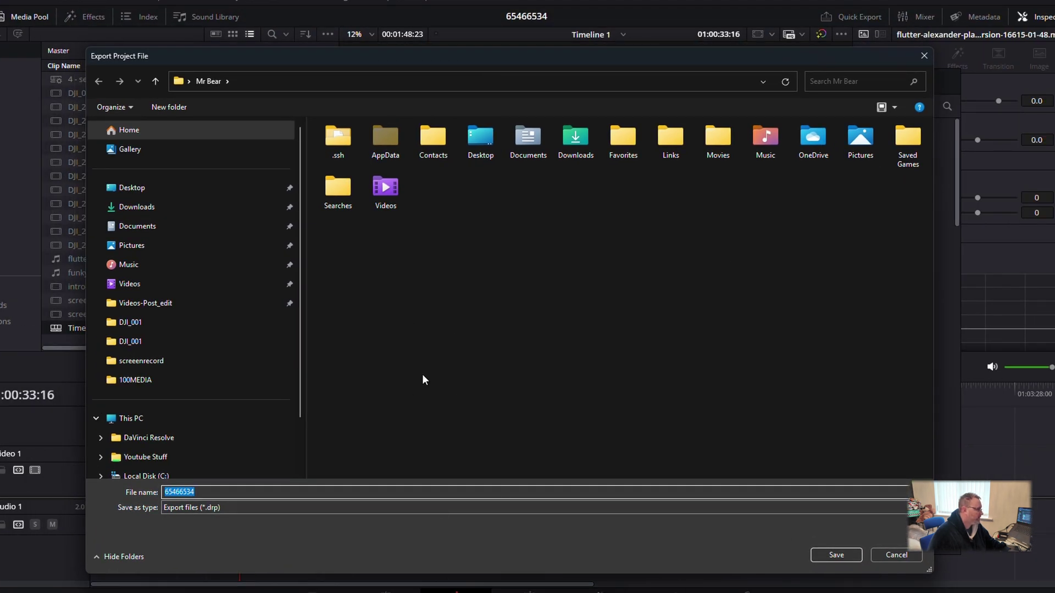
- Create a folder named Projects in the DaVinci Resolve network location and save the exported 65466534 .drp file in it
left_click(117, 429)
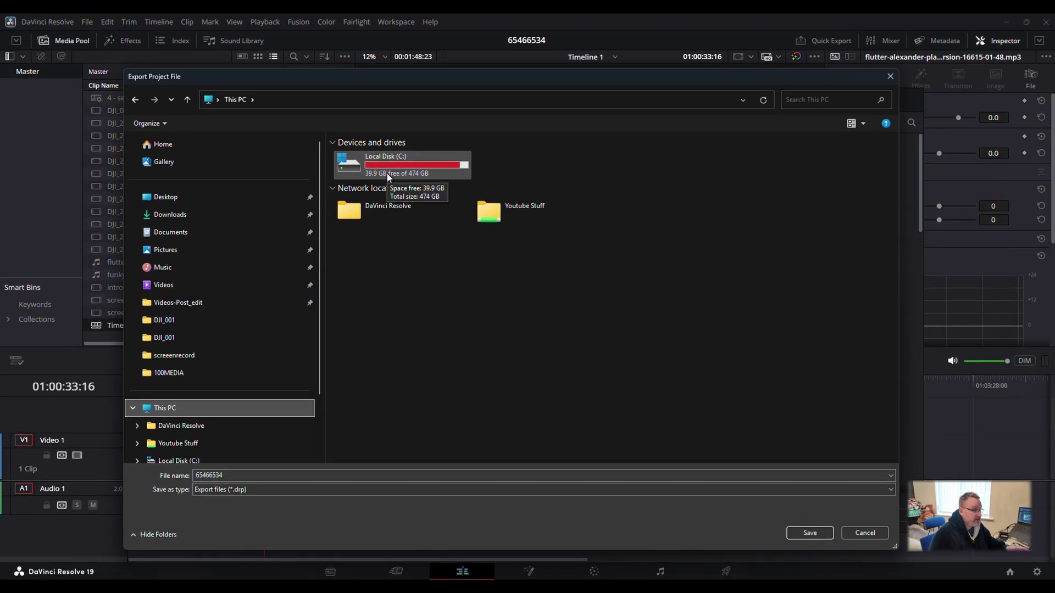
double_click(388, 209)
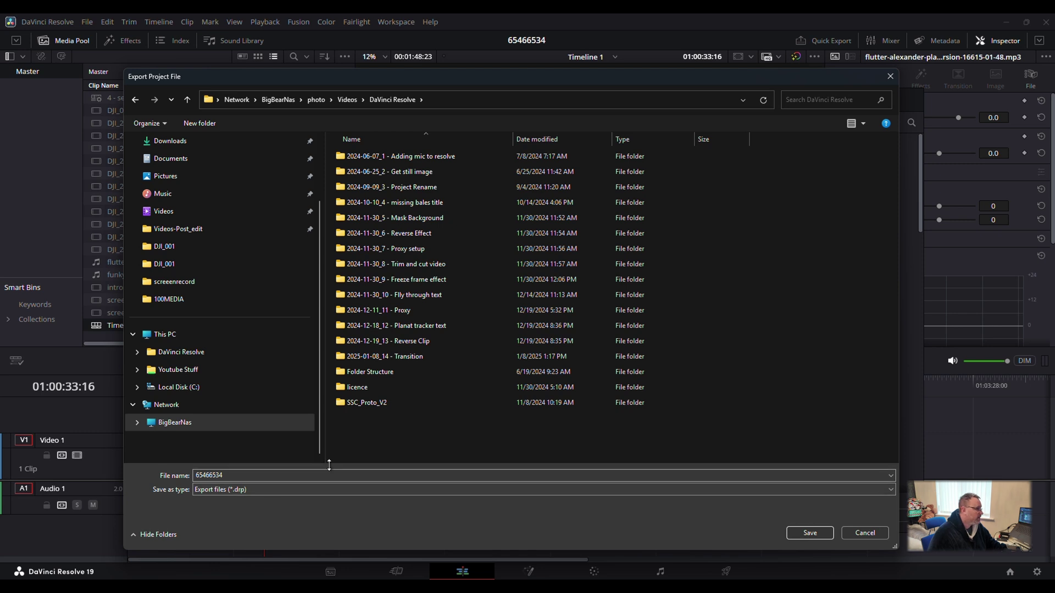
left_click(204, 127)
type("Proj")
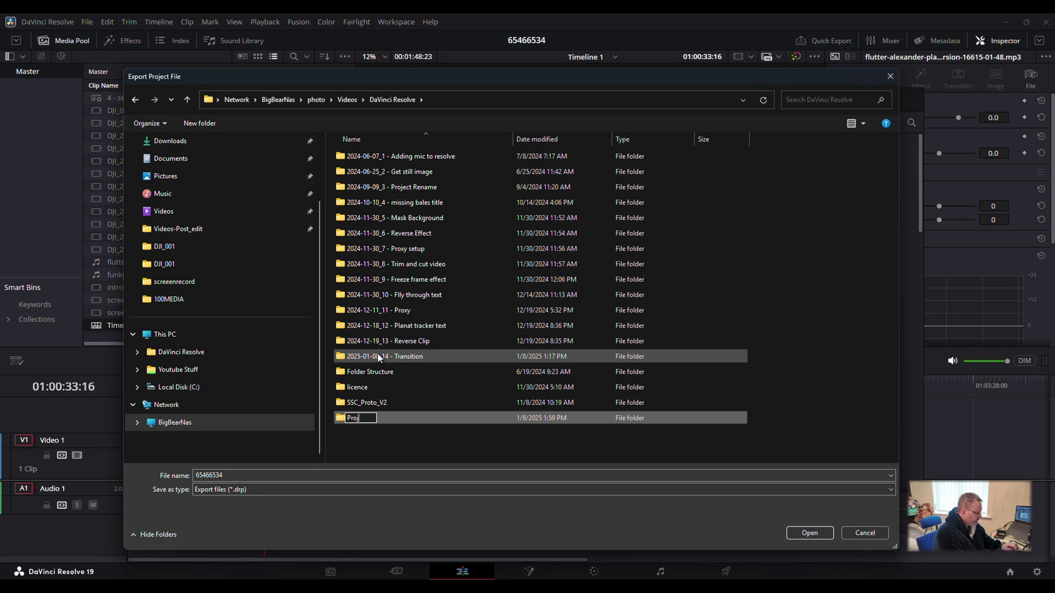
type("ects")
key("Return")
double_click(366, 418)
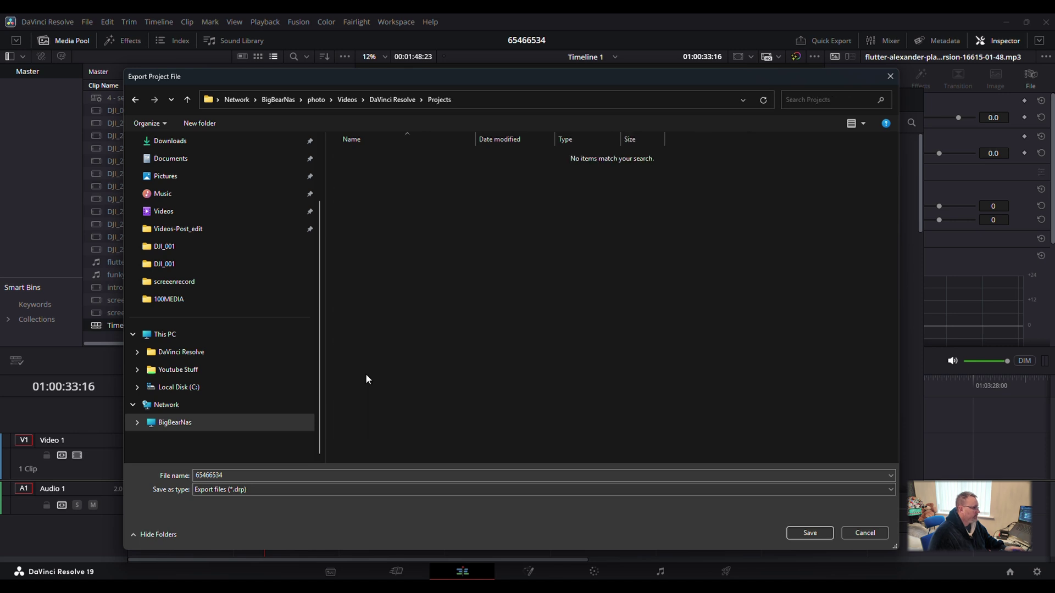
left_click(819, 536)
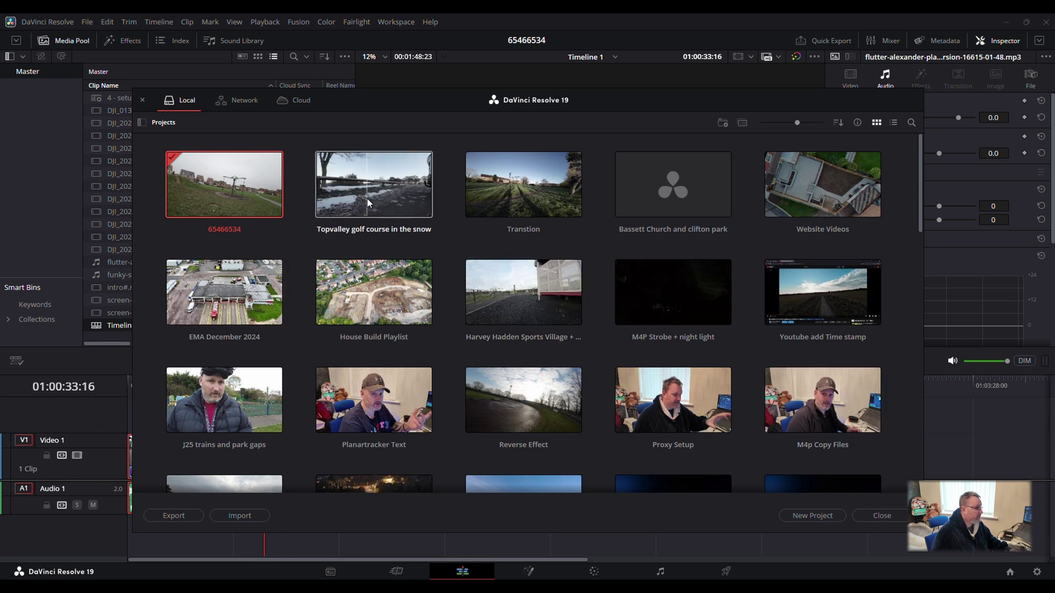
- Switch to the House Build Playlist project and delete the 65466534 project from the Project Manager
double_click(378, 281)
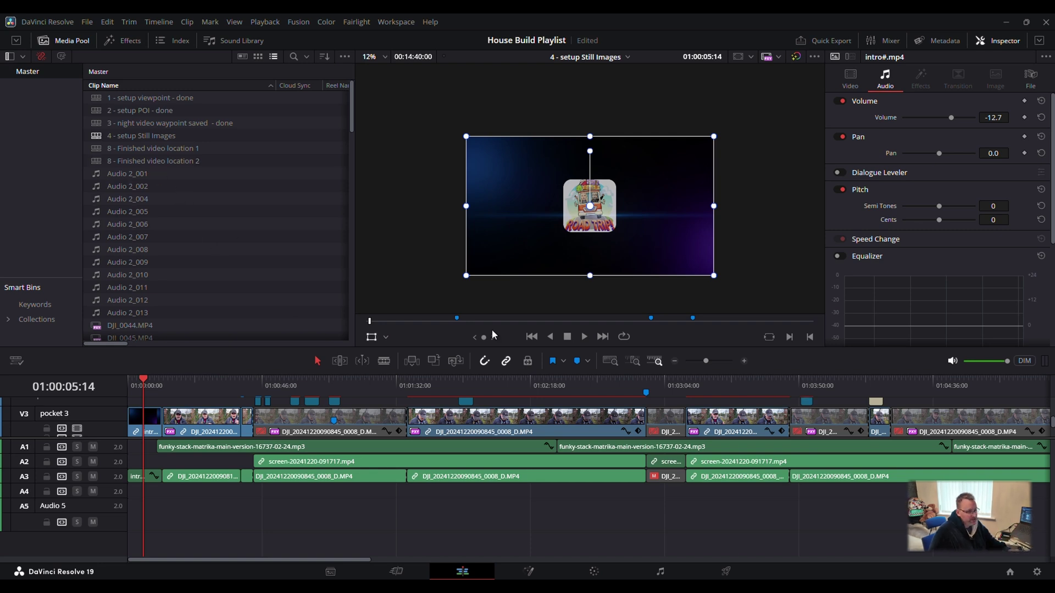
left_click(1011, 573)
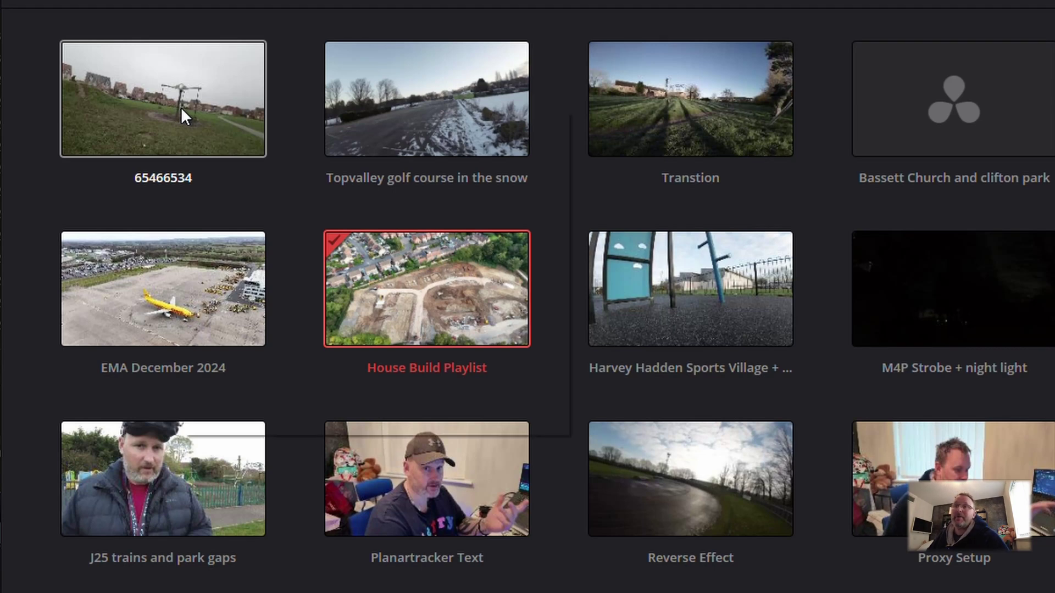
left_click(185, 116)
right_click(199, 126)
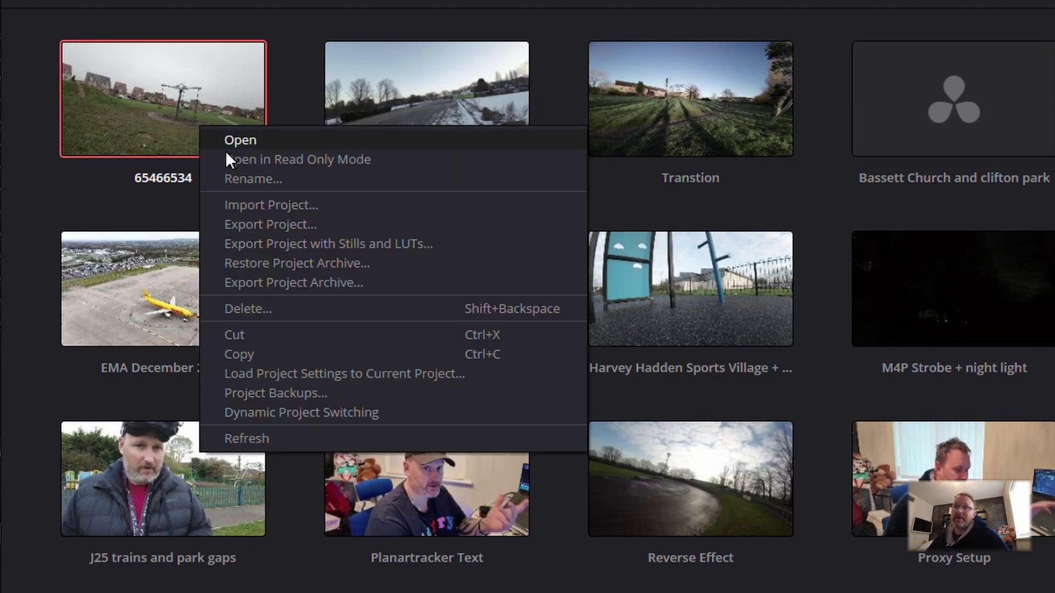
left_click(302, 311)
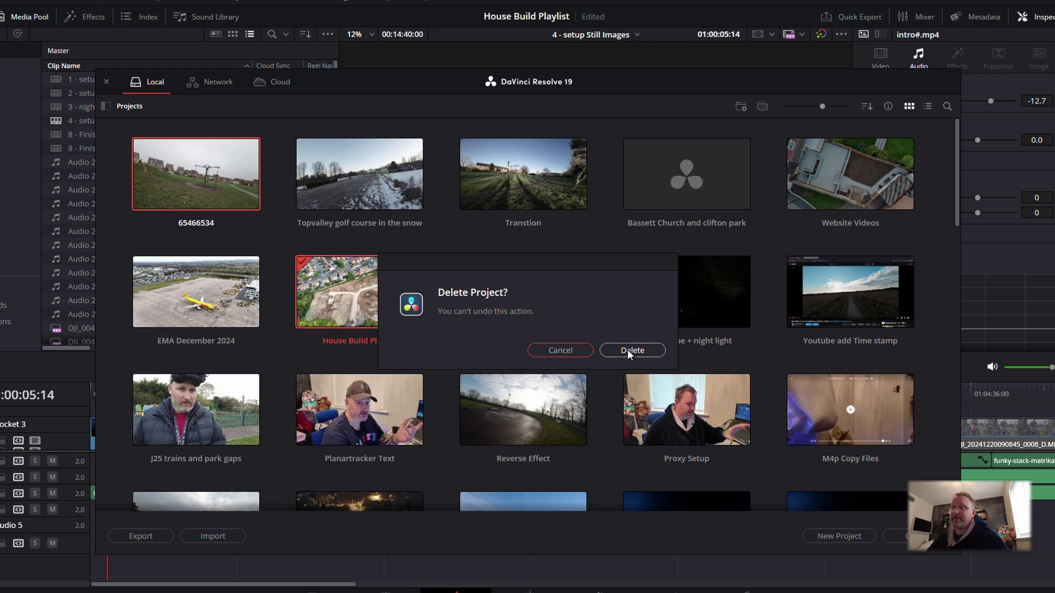
left_click(628, 349)
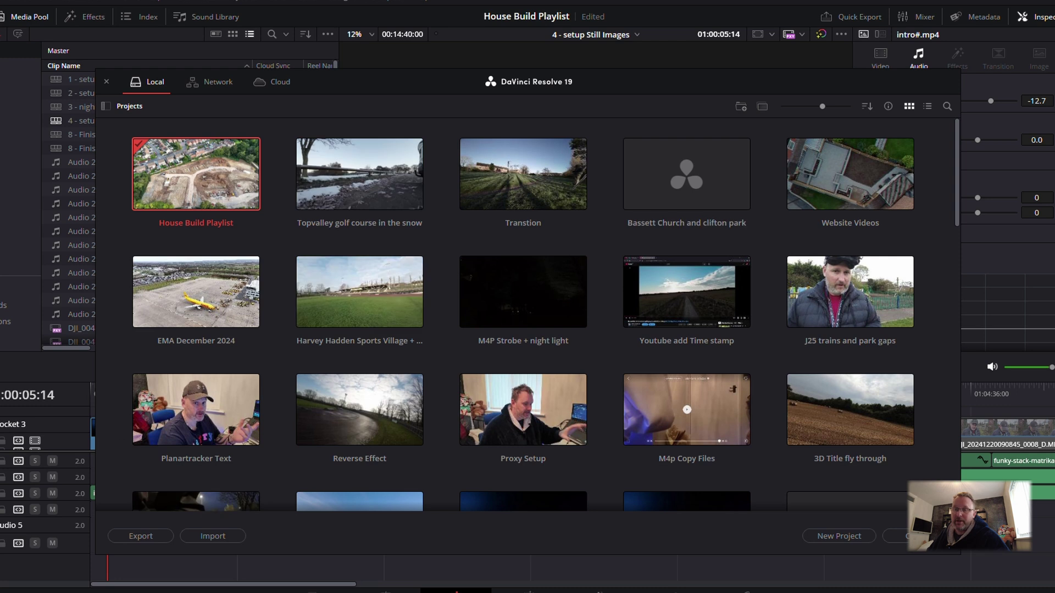
- Switch to File Explorer, examine the exported file's type in the DaVinci Resolve location's Projects folder, and return to DaVinci Resolve
mouse_move(158, 591)
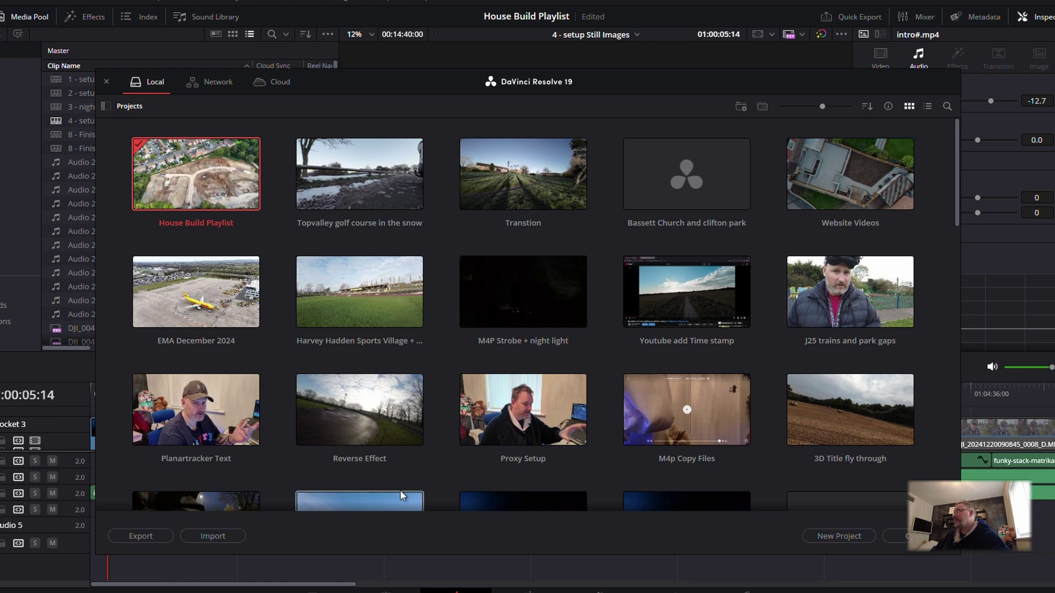
key("alt+Tab")
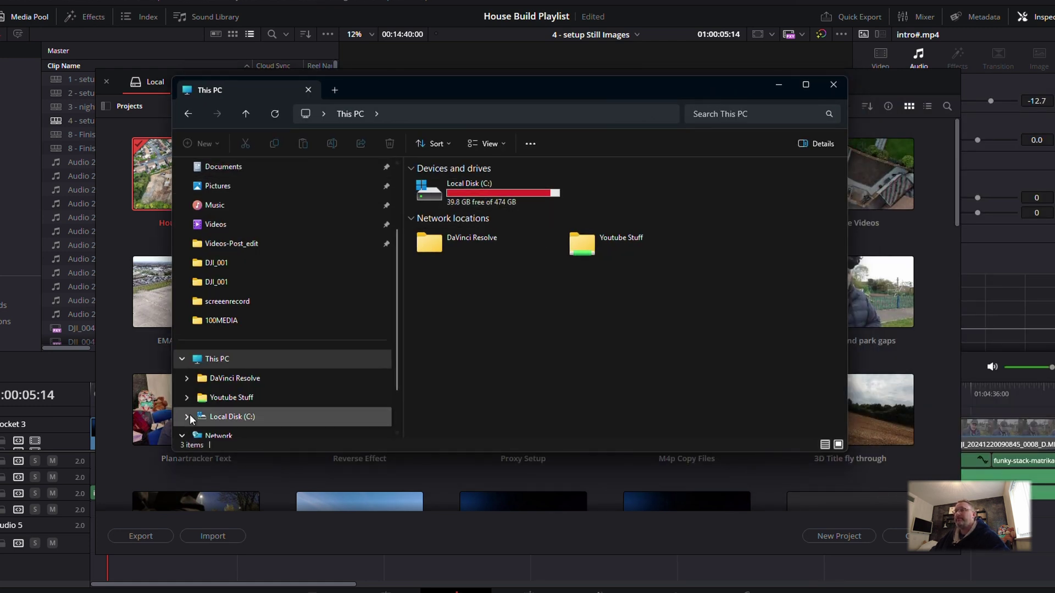
double_click(502, 242)
scroll(459, 391, "down", 2)
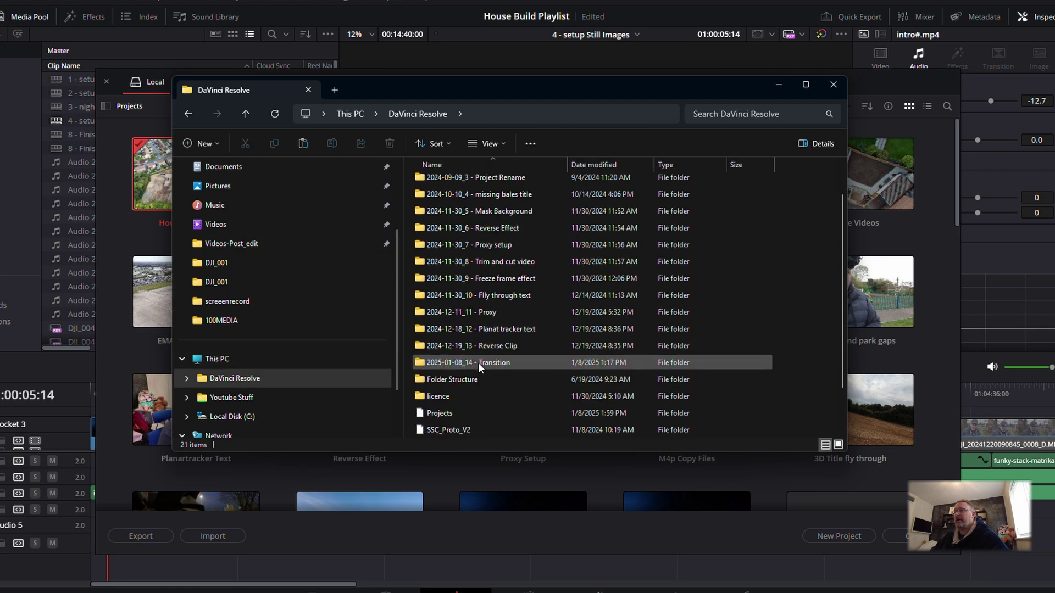
double_click(454, 363)
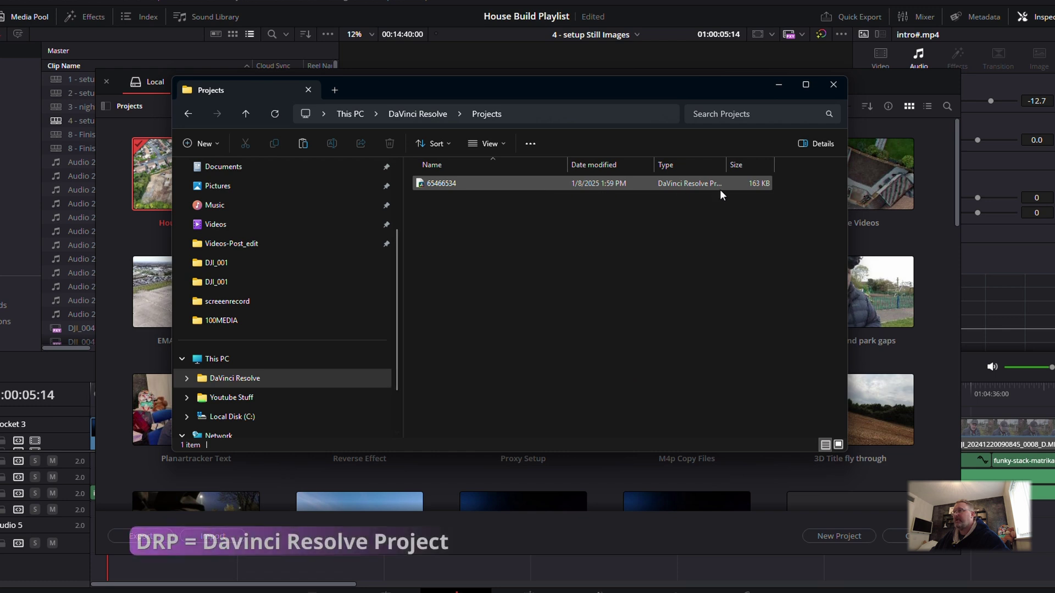
double_click(734, 160)
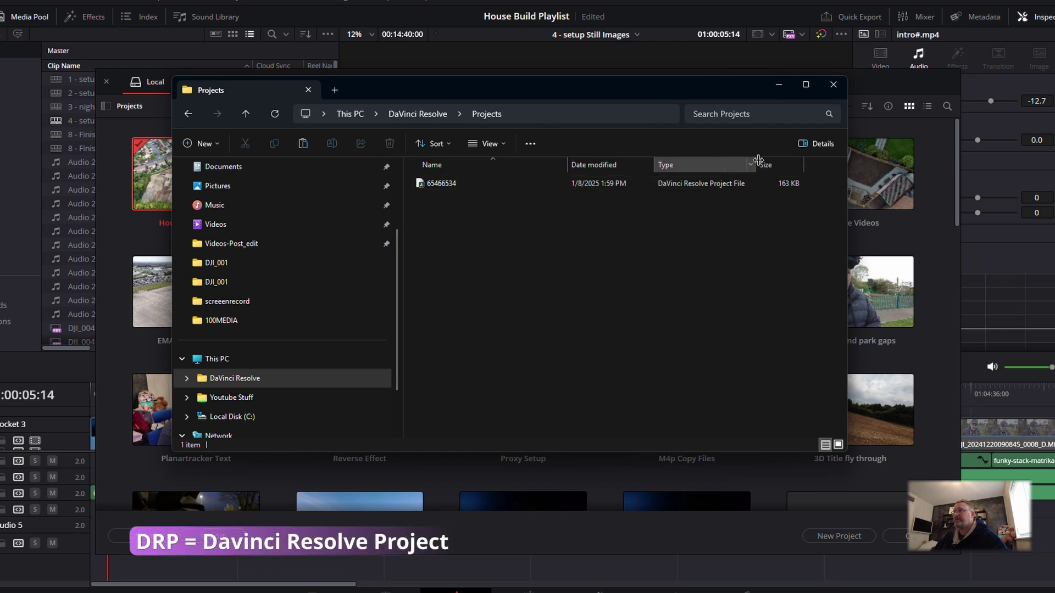
left_click_drag(683, 83, 820, 77)
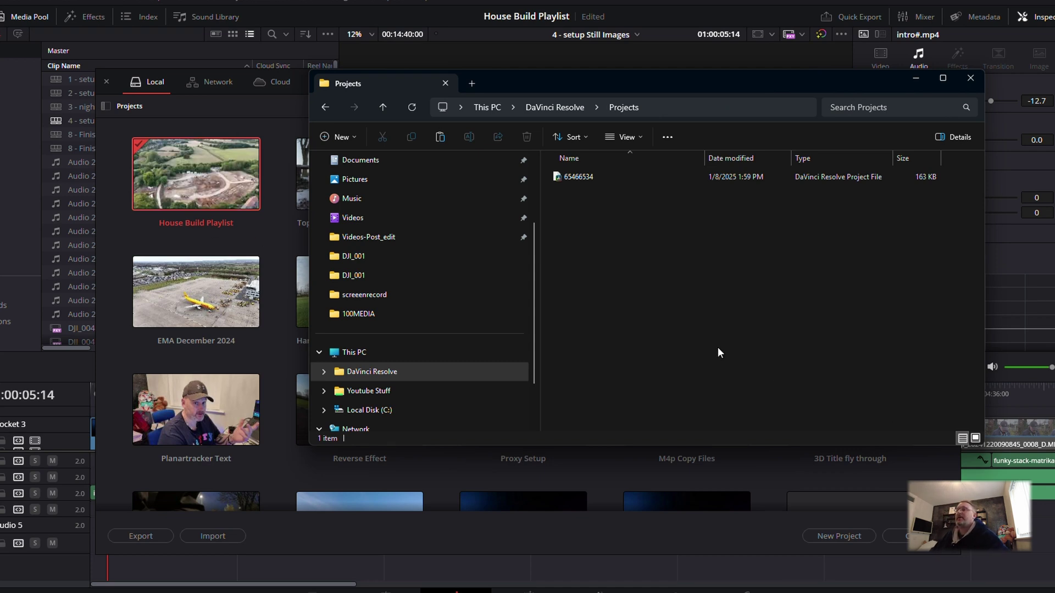
left_click(588, 507)
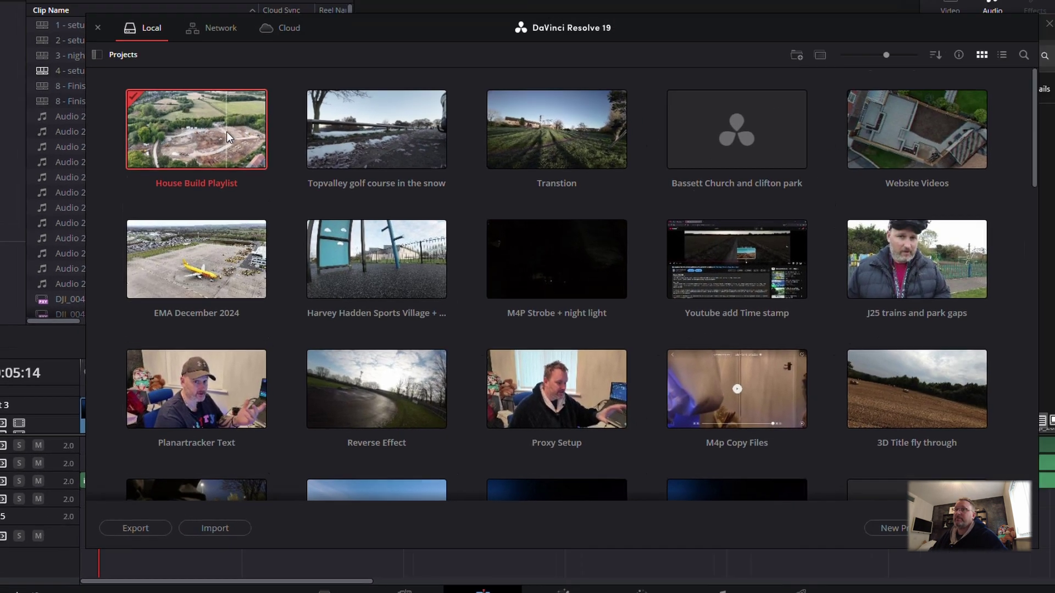
- Import the 65466534 project file from the Projects folder into the Project Manager and open that project
right_click(227, 131)
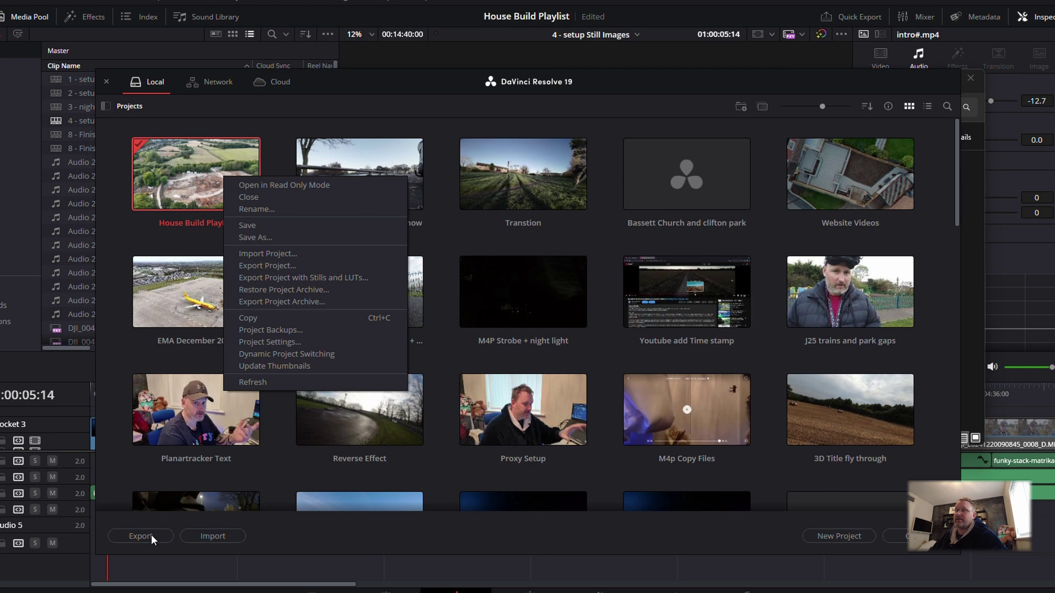
left_click(267, 539)
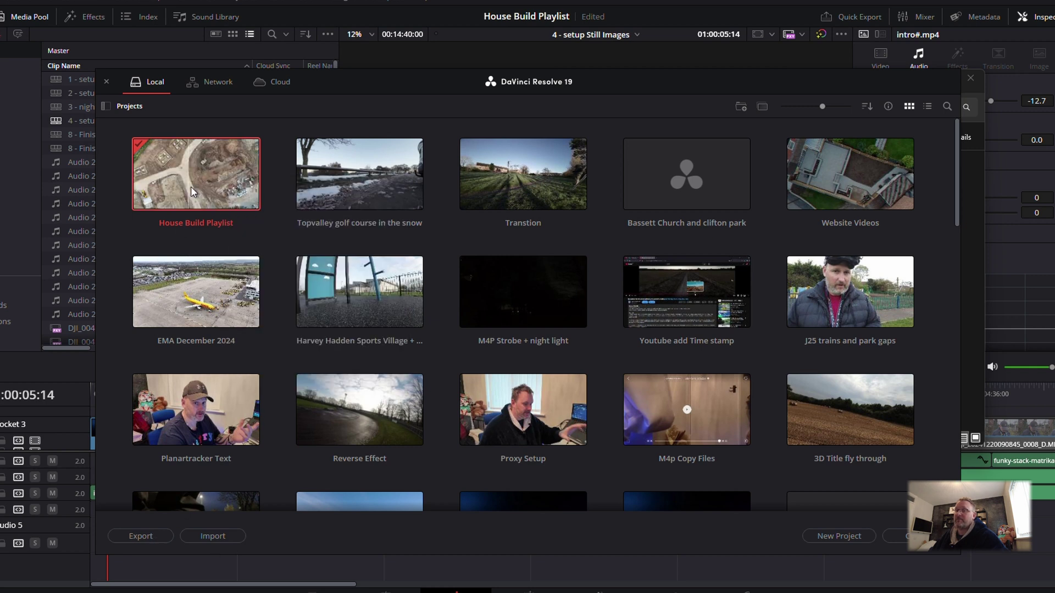
left_click(218, 536)
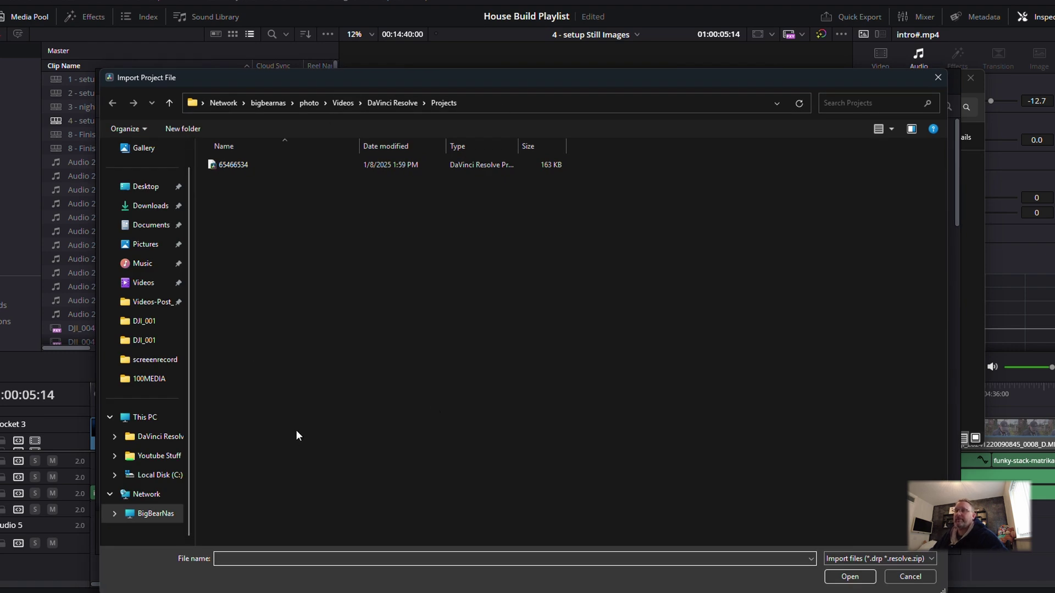
left_click(235, 167)
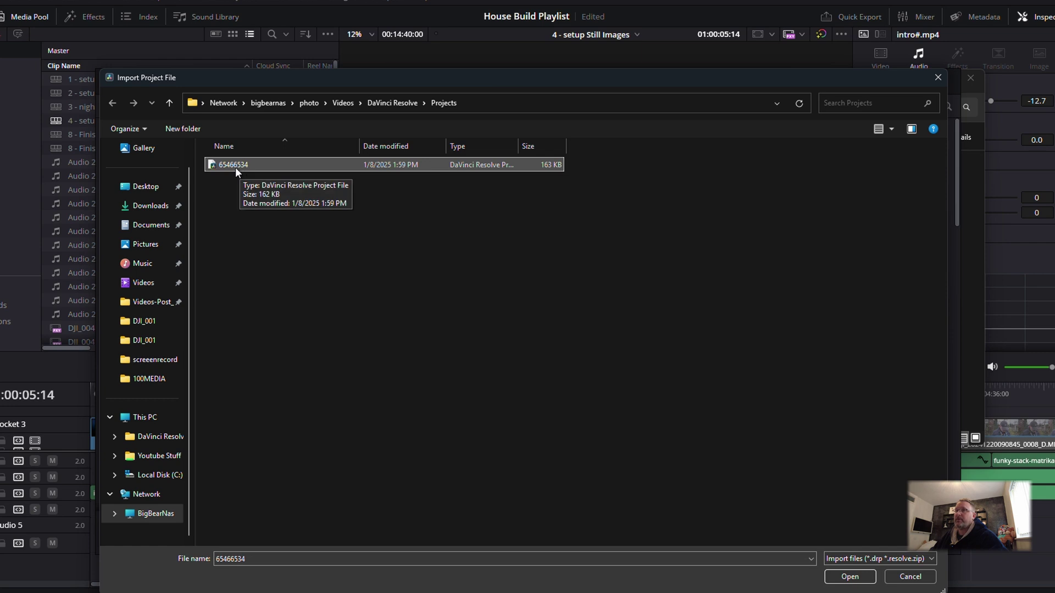
left_click(850, 577)
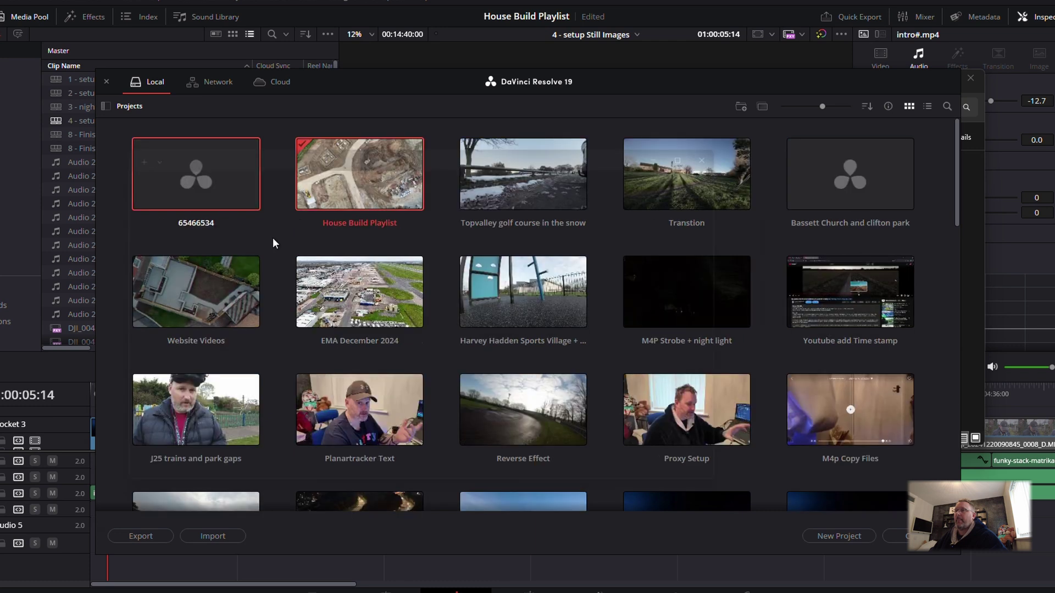
double_click(189, 189)
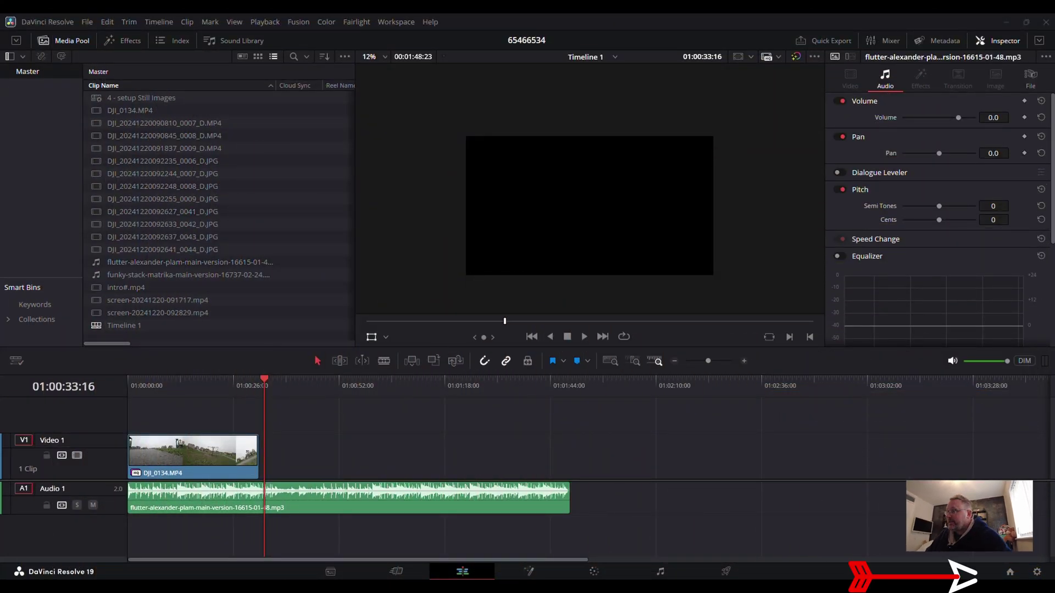
- Open the House Build Playlist project from the Project Manager and look over its media pool clips
left_click(1010, 573)
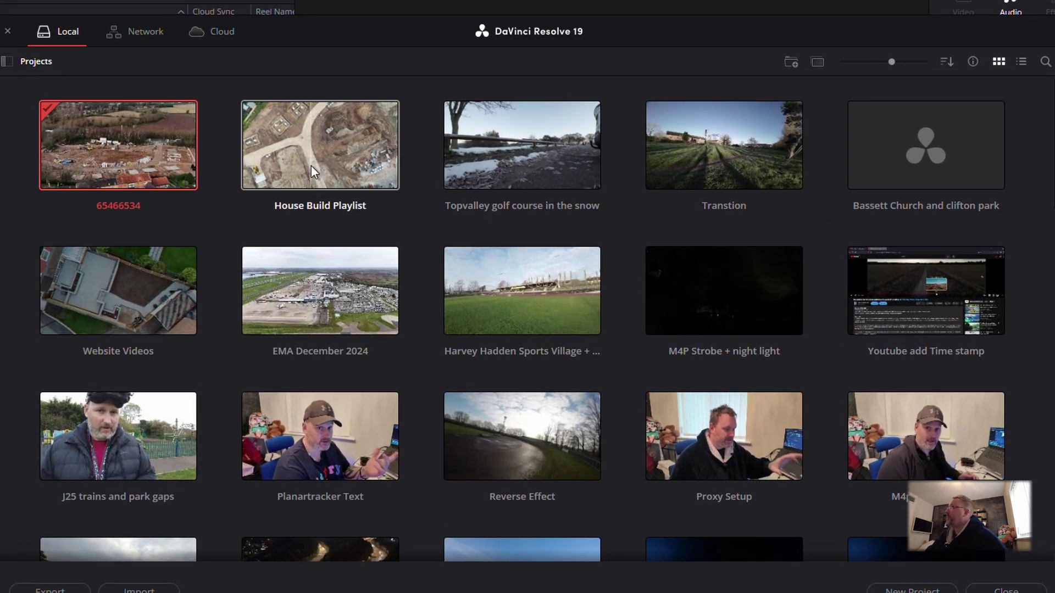
double_click(311, 166)
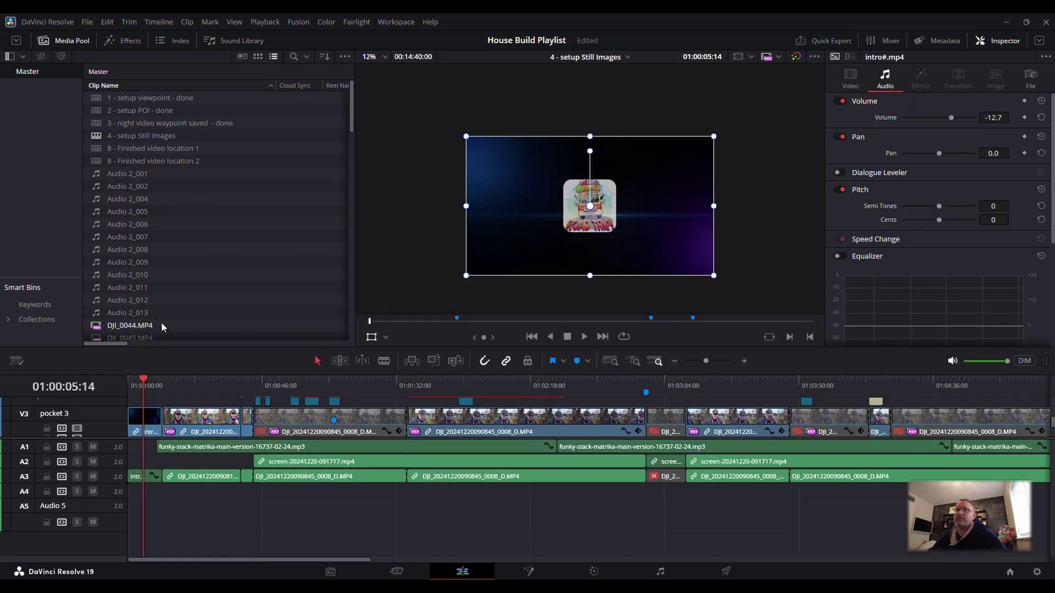
scroll(143, 154, "down", 3)
scroll(135, 158, "up", 3)
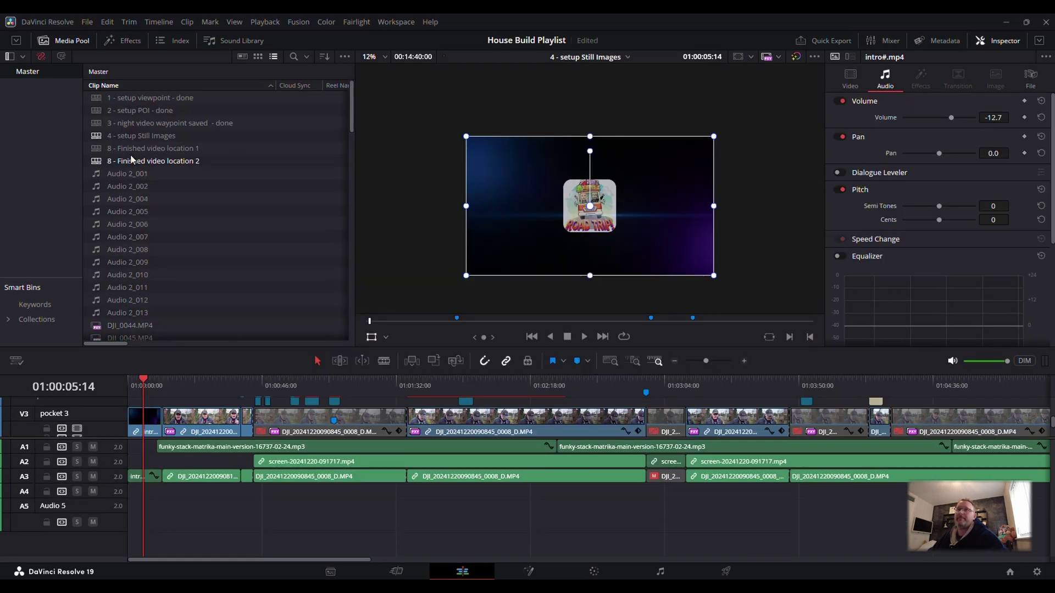
- Start an AAF / XML / EDL / DRT / OTIO export of the 2 - setup POI - done timeline from the media pool
left_click(159, 112)
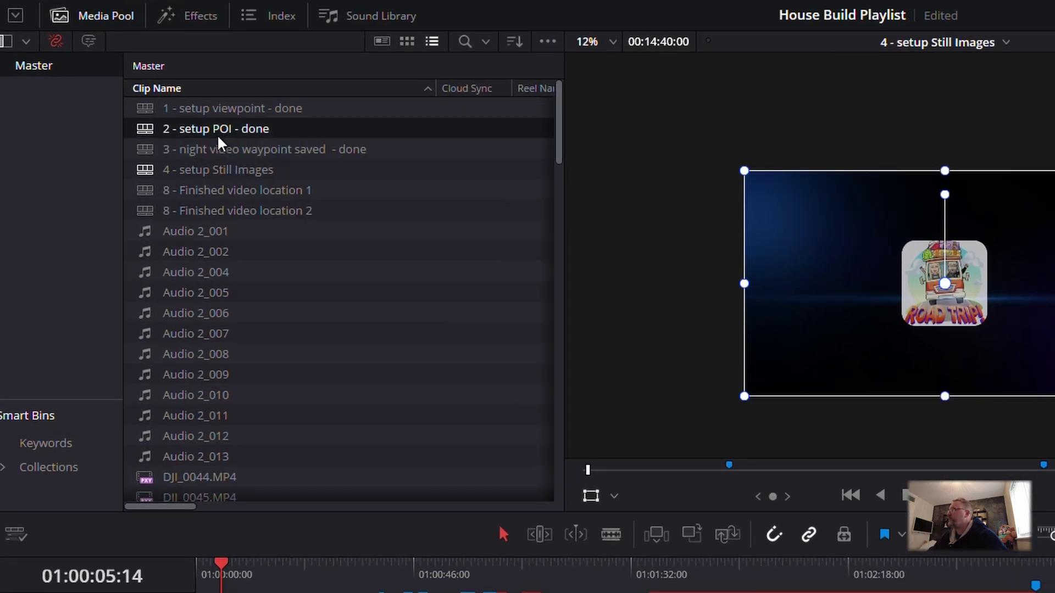
right_click(218, 139)
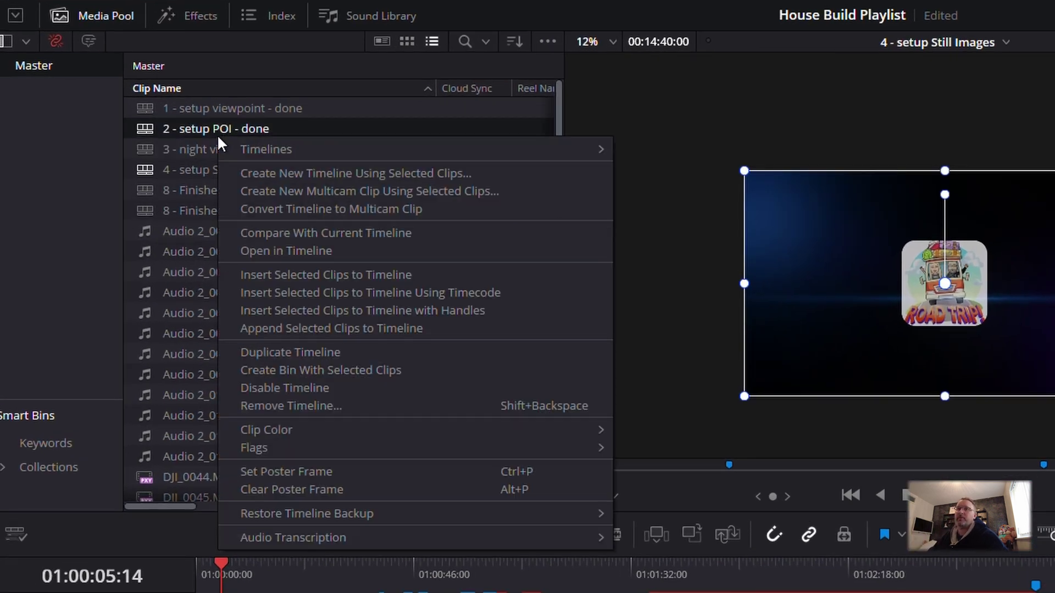
mouse_move(305, 154)
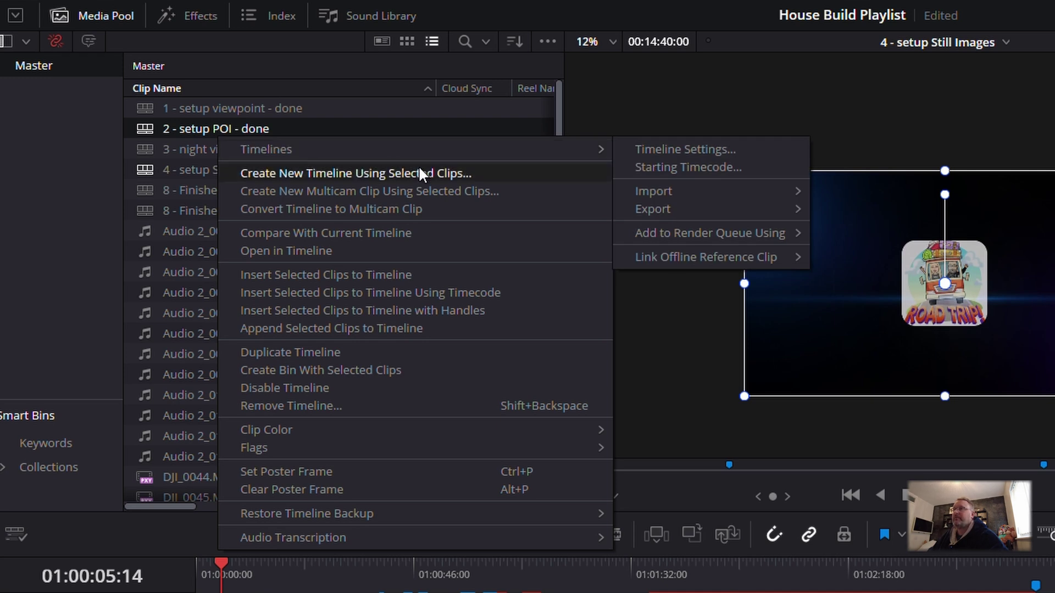
mouse_move(678, 196)
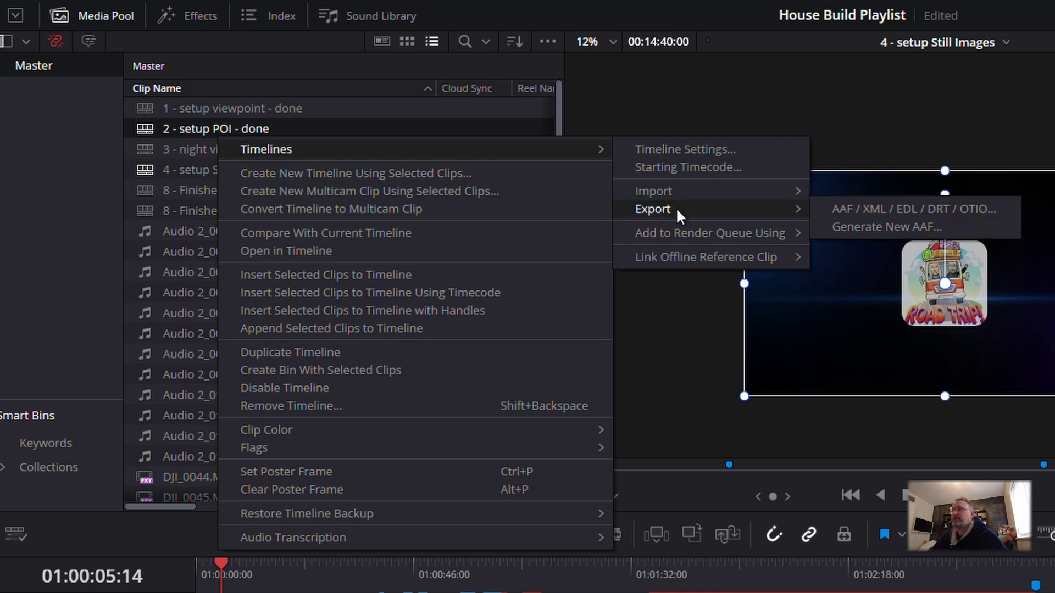
left_click(903, 210)
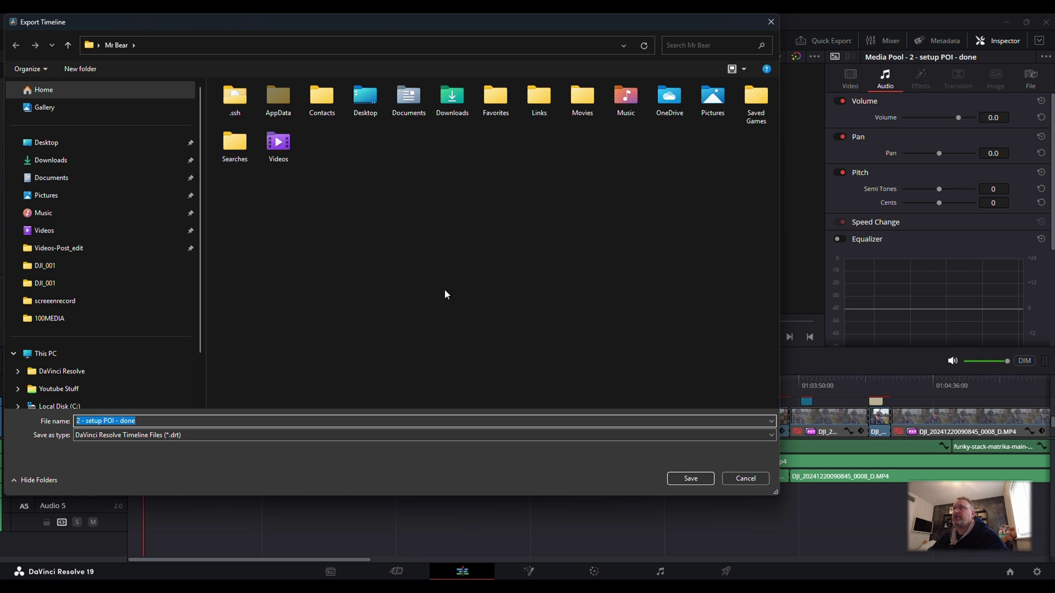
- Save the exported timeline as 2 - setup POI - done, a DaVinci Resolve Timeline File (*.drt), in the DaVinci Resolve location's Projects folder
left_click_drag(355, 25, 437, 79)
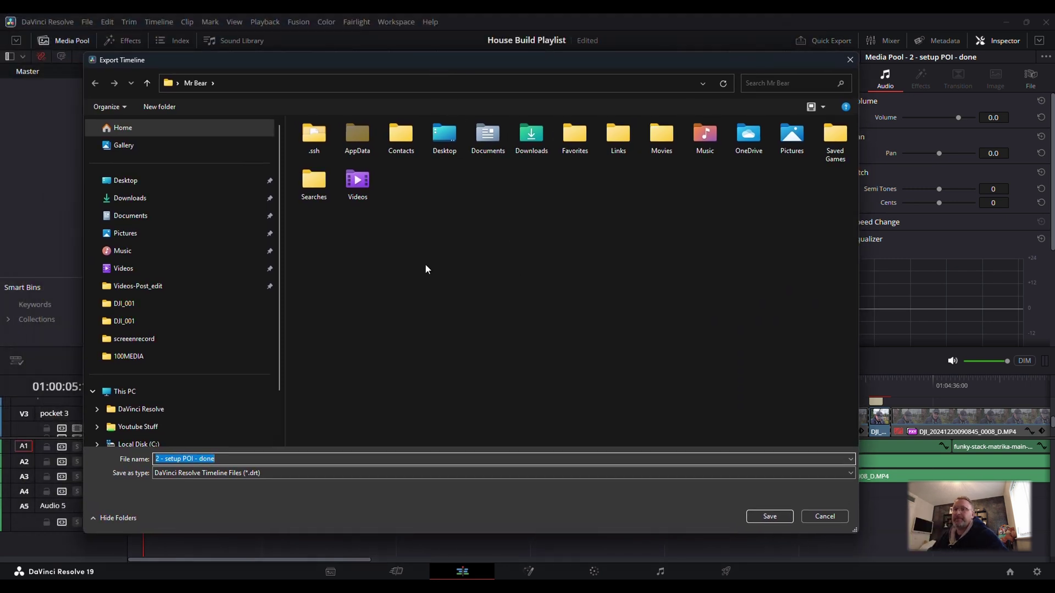
left_click(141, 409)
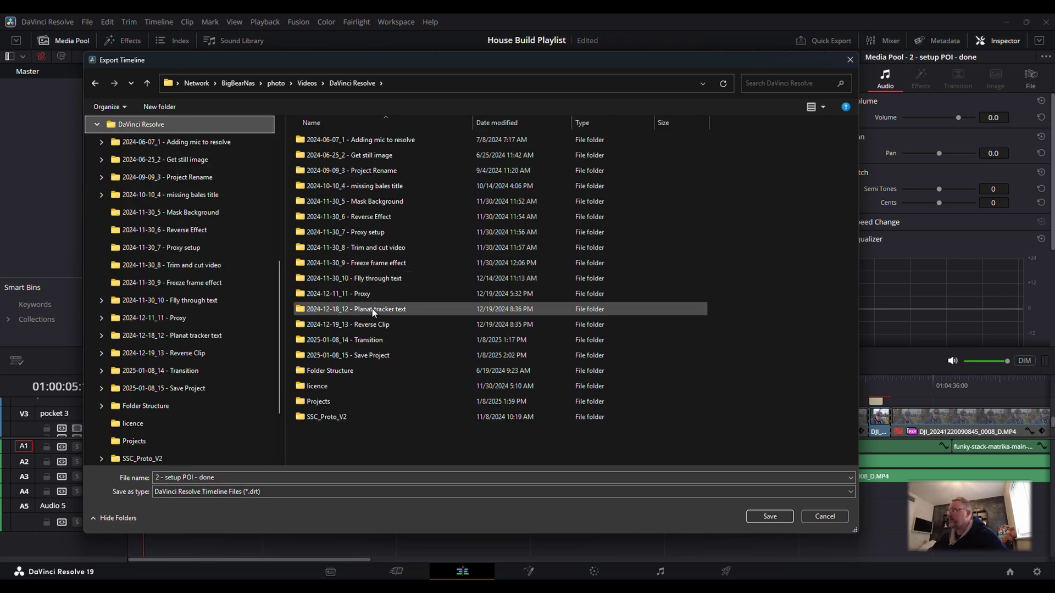
left_click(334, 400)
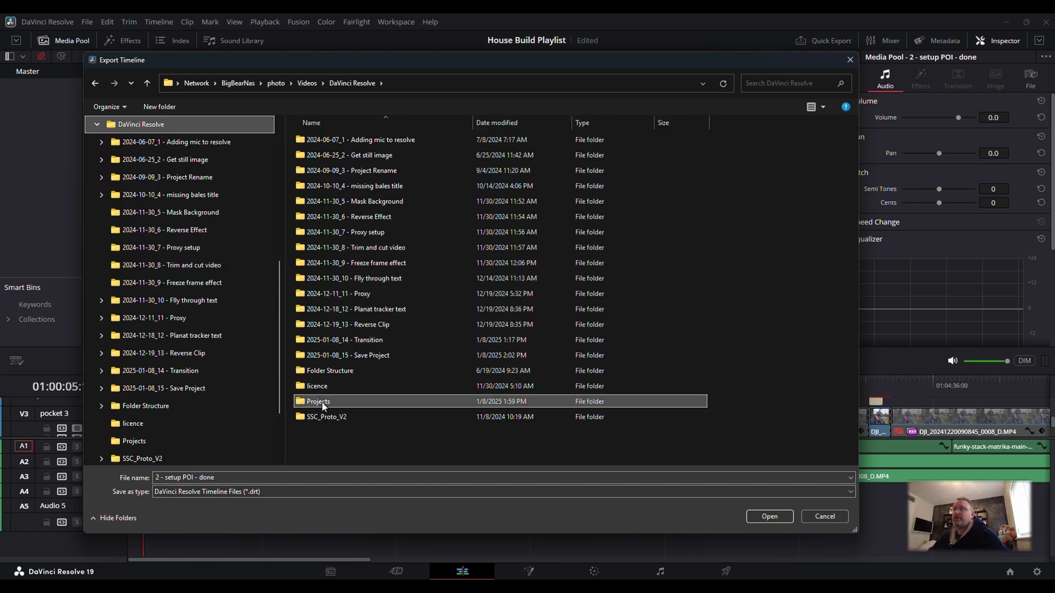
double_click(335, 401)
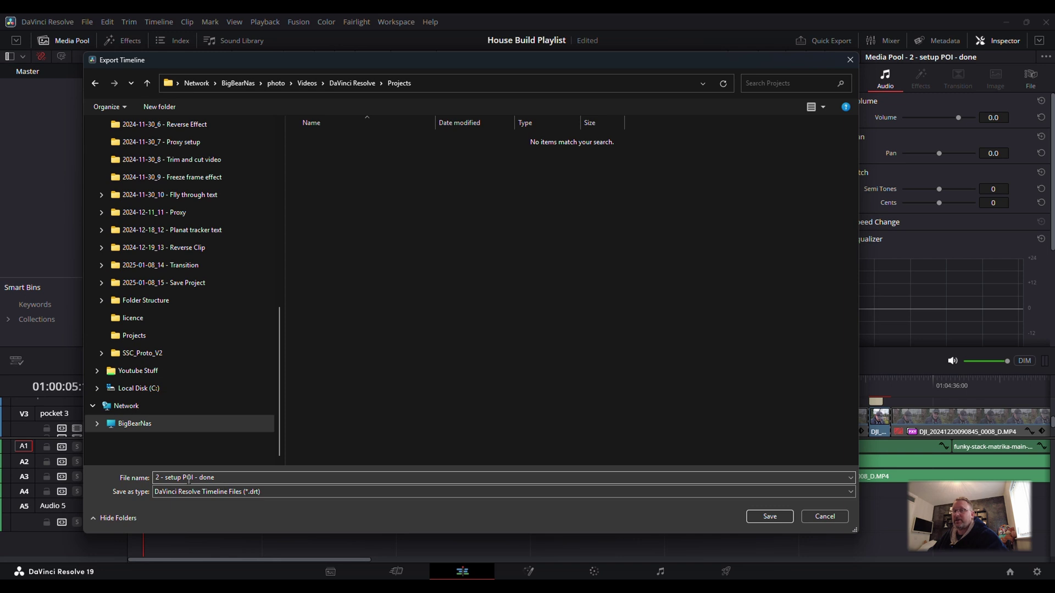
left_click(236, 473)
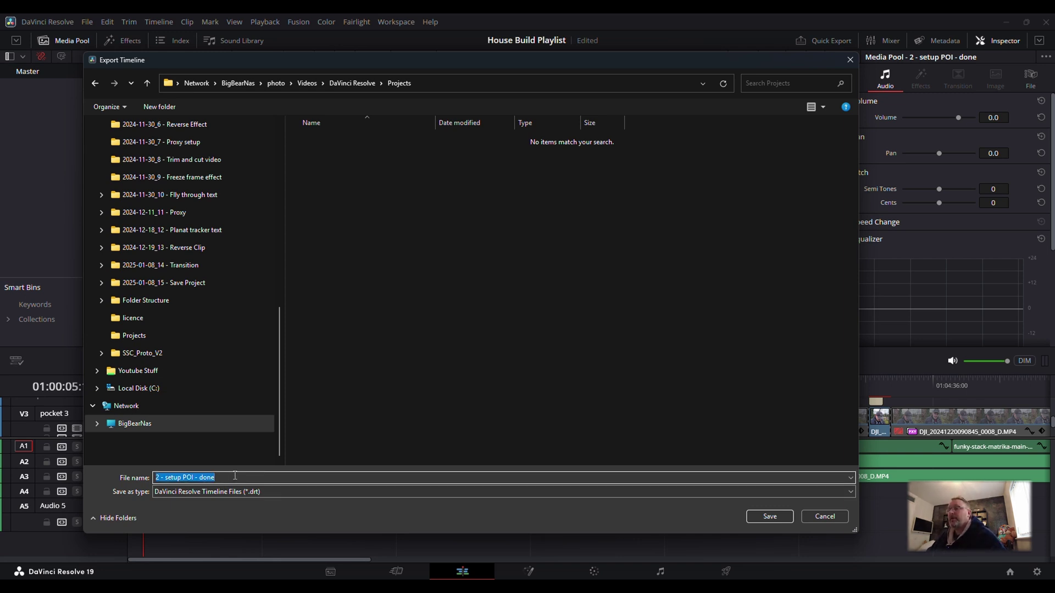
left_click(758, 519)
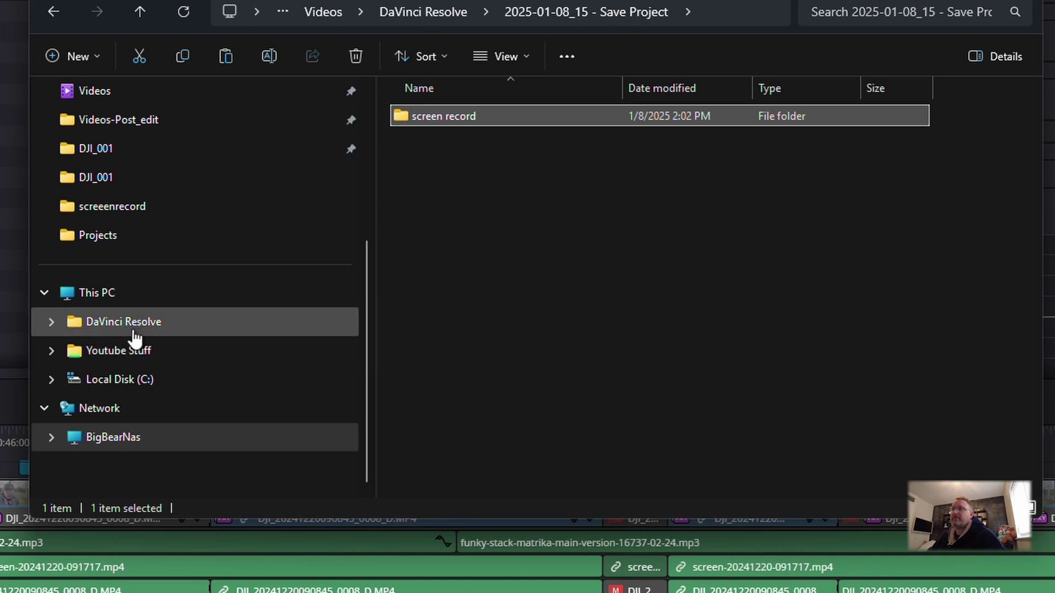
- In File Explorer, view the DaVinci Resolve location's Projects folder and widen the Type column to compare the exported timeline and project file types
left_click(259, 317)
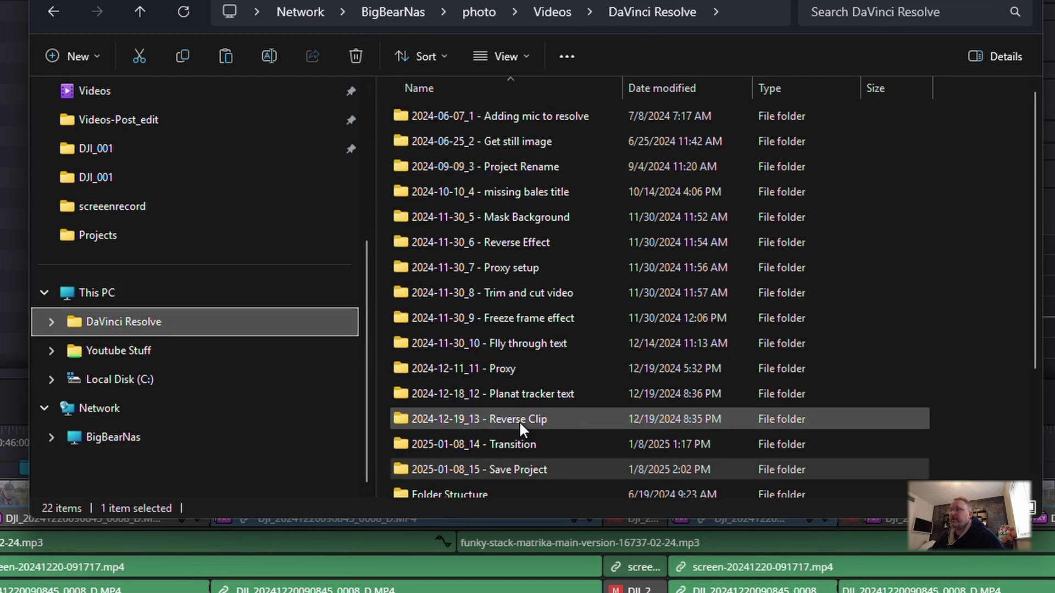
scroll(514, 435, "down", 2)
double_click(438, 409)
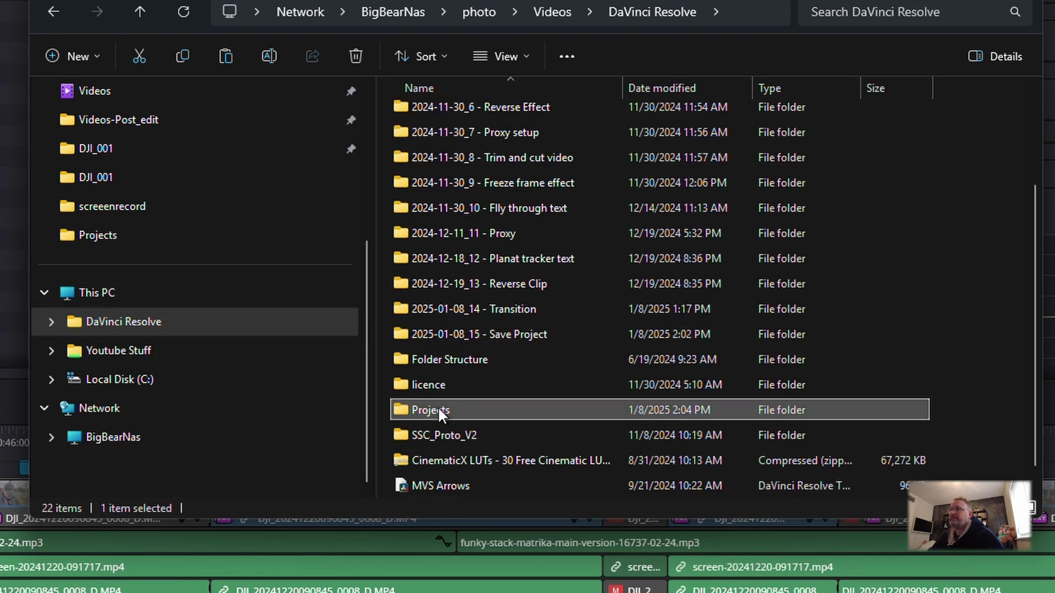
left_click(438, 119)
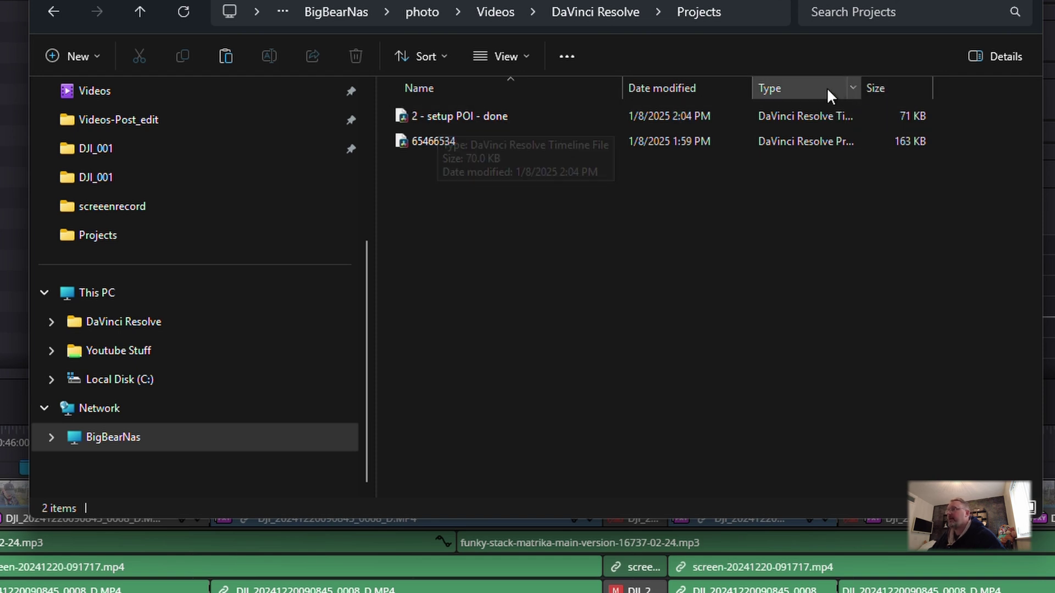
left_click_drag(856, 88, 983, 82)
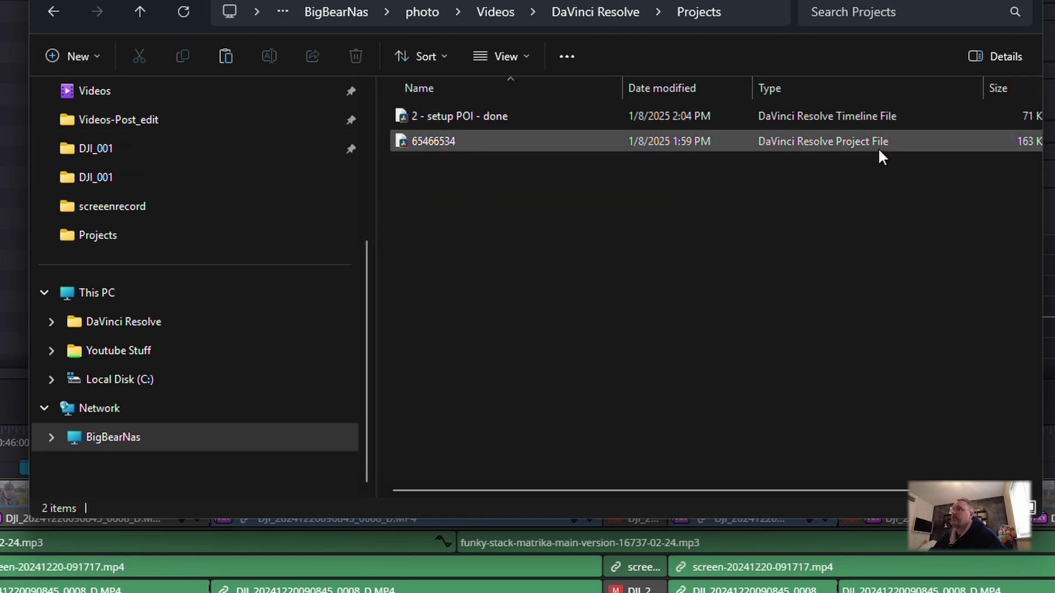
left_click(490, 120)
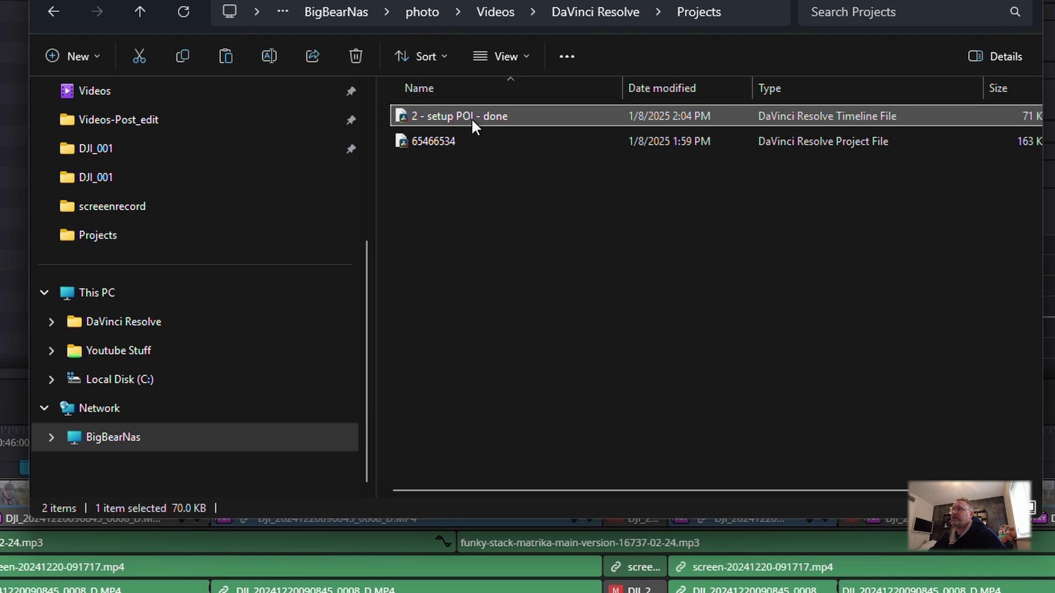
mouse_move(423, 2)
left_mouse_down()
mouse_move(491, 41)
mouse_move(400, 64)
mouse_move(429, 6)
left_mouse_up()
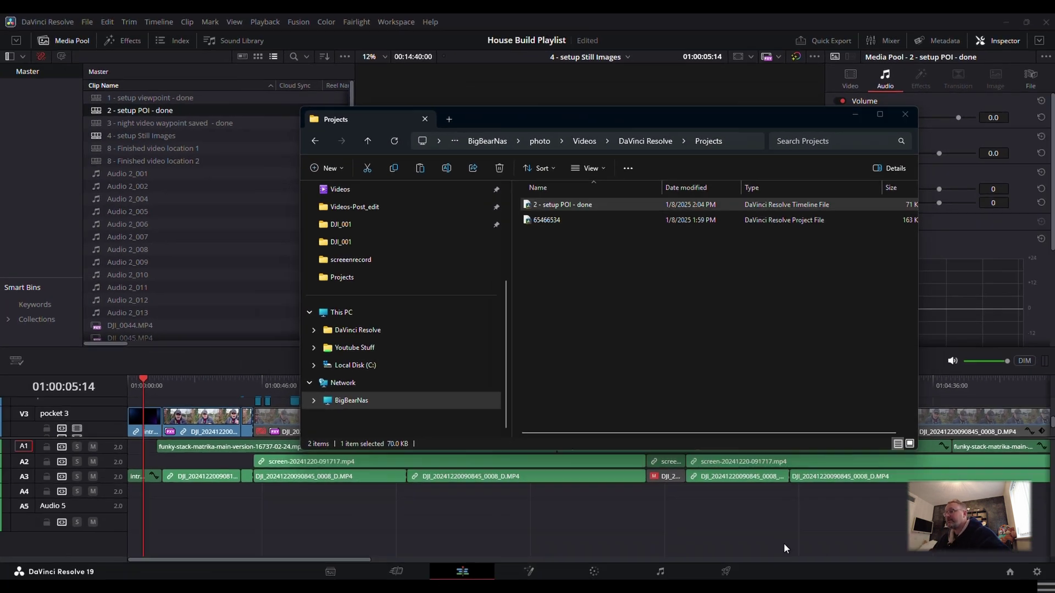
- Open the 65466534 project from DaVinci Resolve's Project Manager and try adding the 2 - setup POI - done file from File Explorer to its media pool
left_click(783, 543)
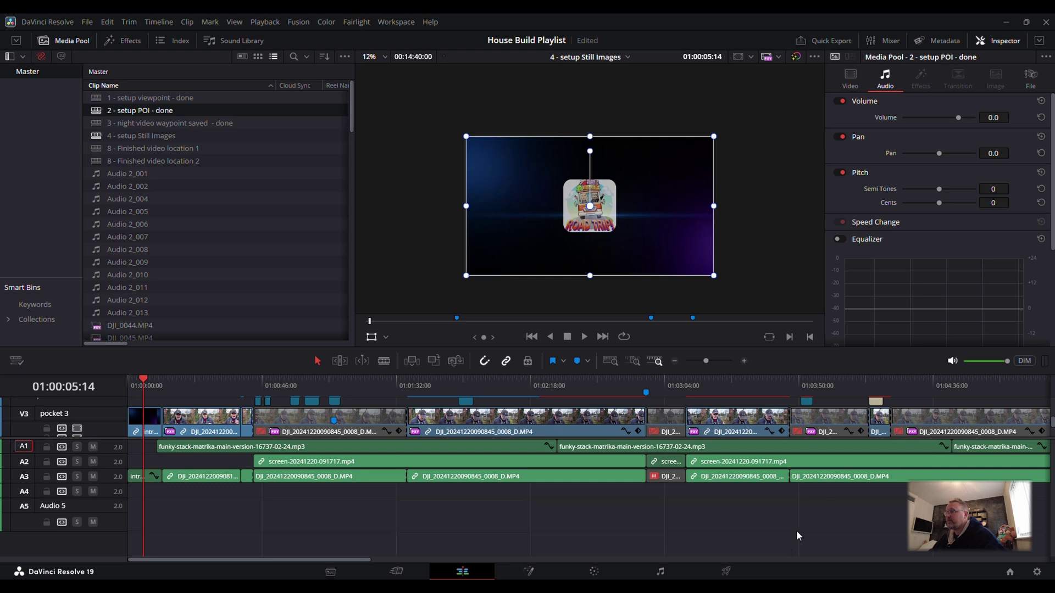
left_click(1010, 573)
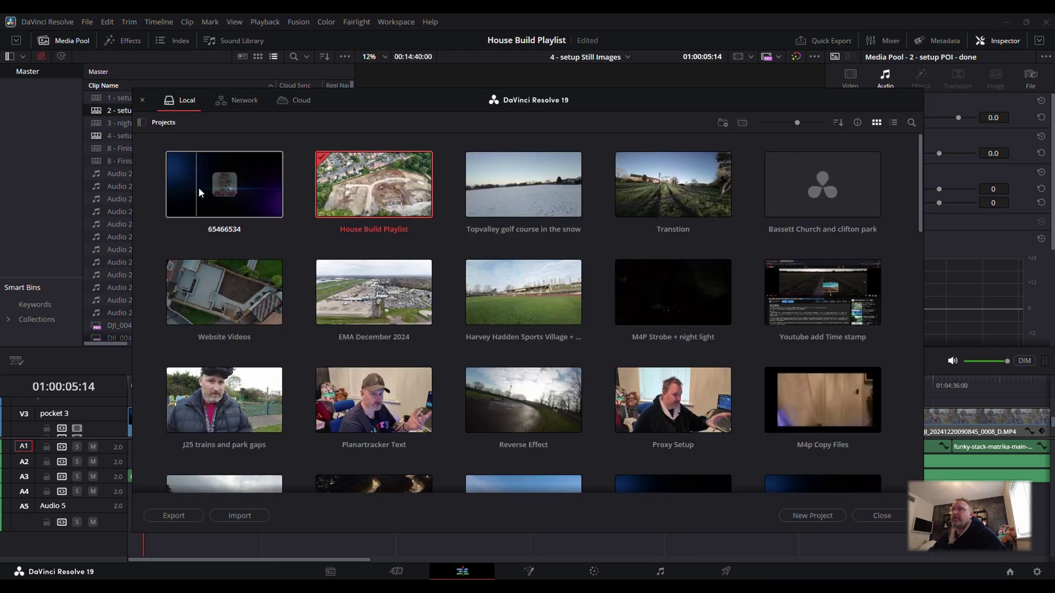
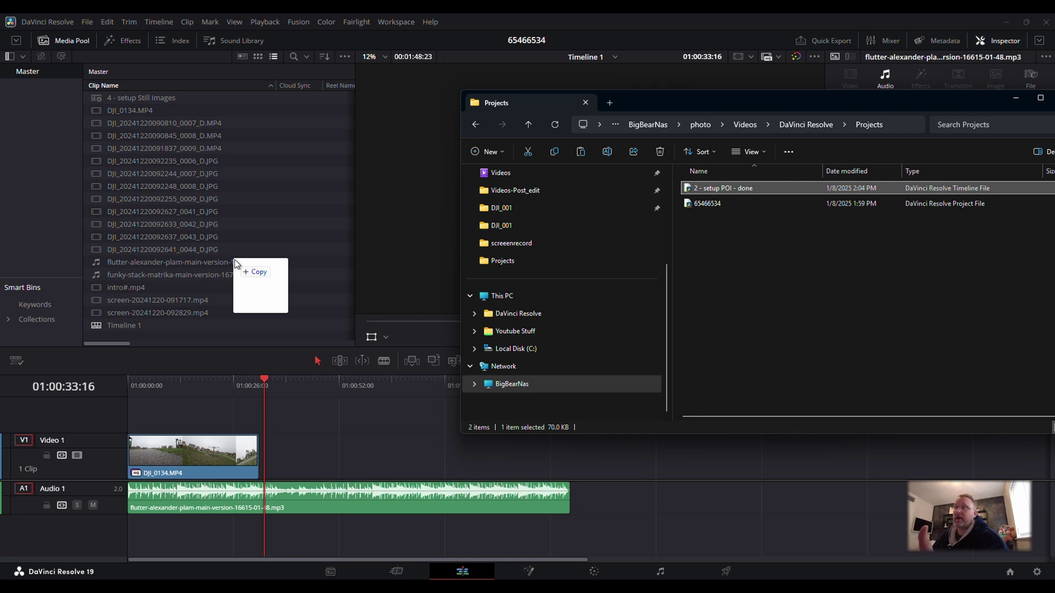
left_click_drag(234, 264, 716, 255)
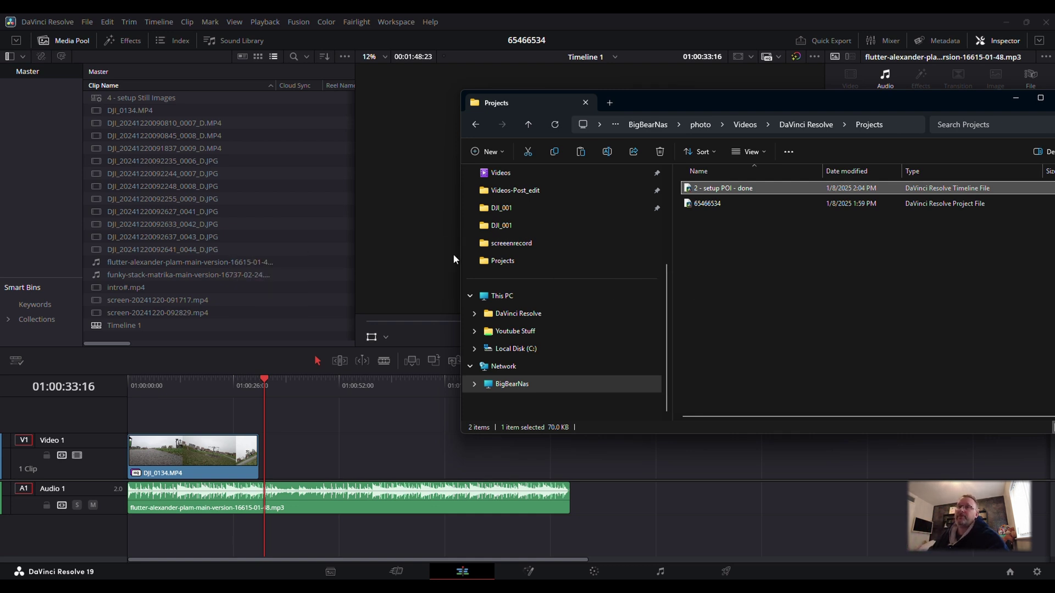
left_click(247, 235)
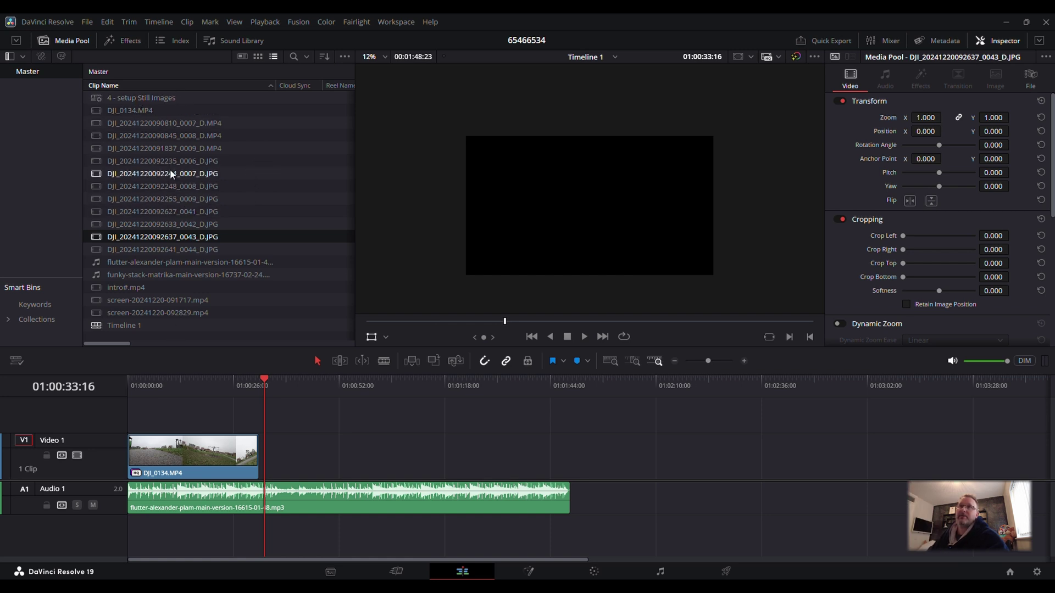
- Examine the media pool's clips and timelines, including the options available for a still image and for the 4 - setup Still Images timeline
right_click(269, 185)
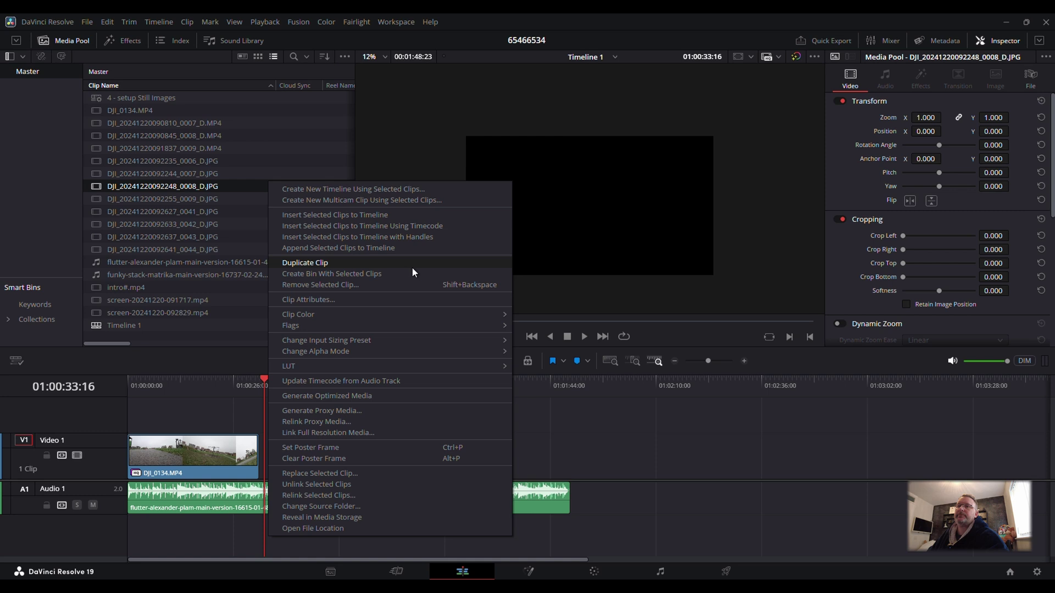
left_click(137, 98)
left_click(143, 98)
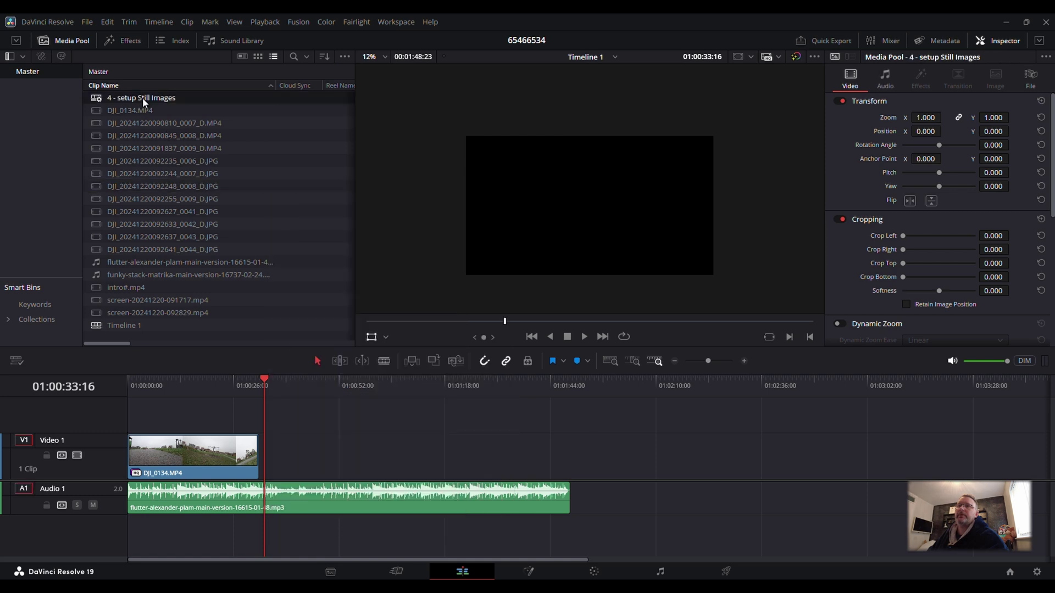
left_click(143, 97)
key("Return")
key("Down")
key("Down")
left_click(137, 94)
right_click(160, 94)
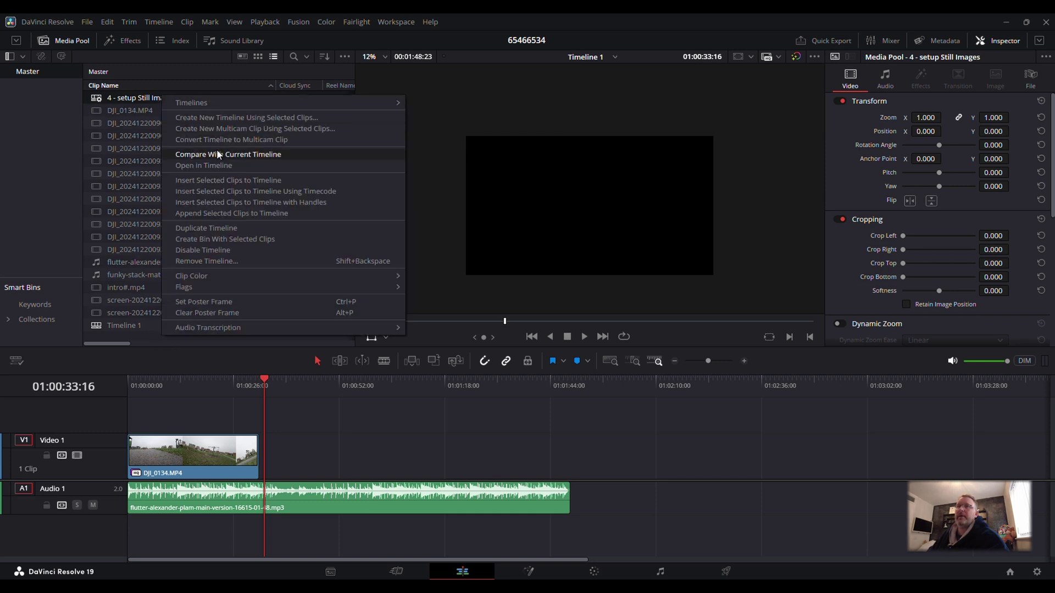
left_click(115, 110)
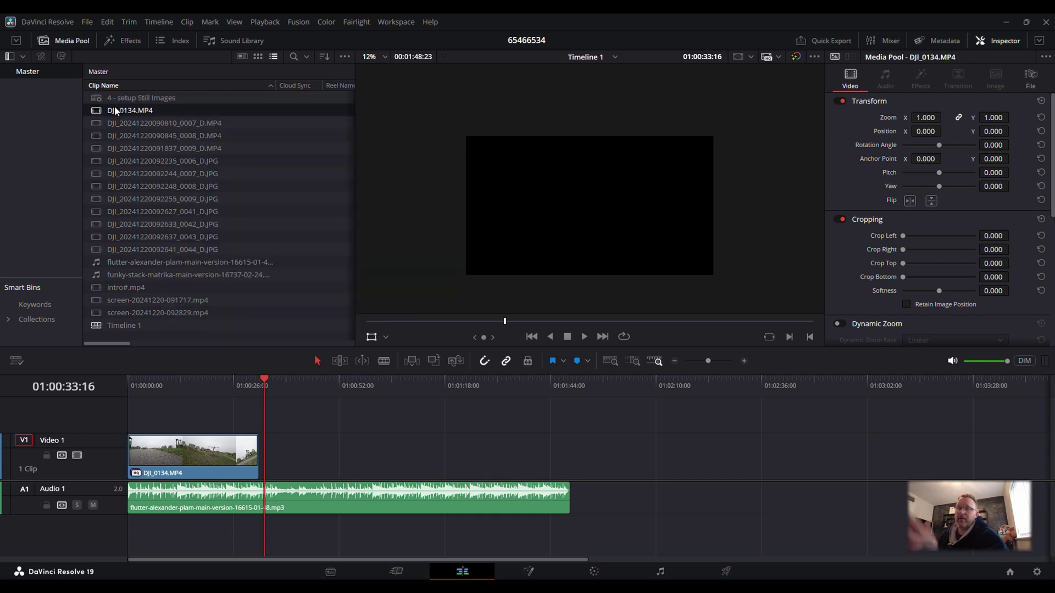
left_click(181, 223)
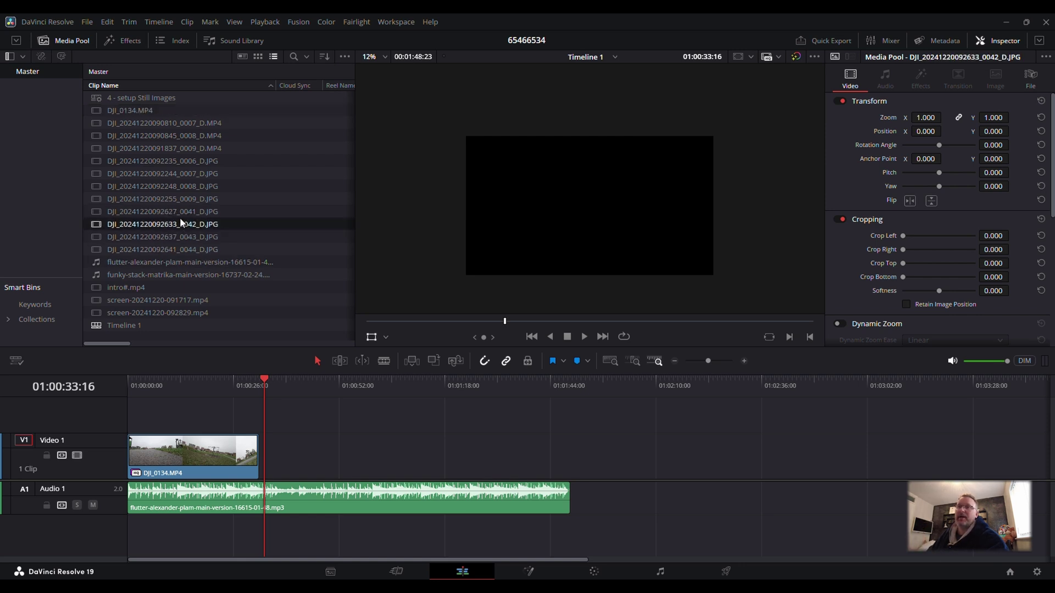
left_click(150, 103)
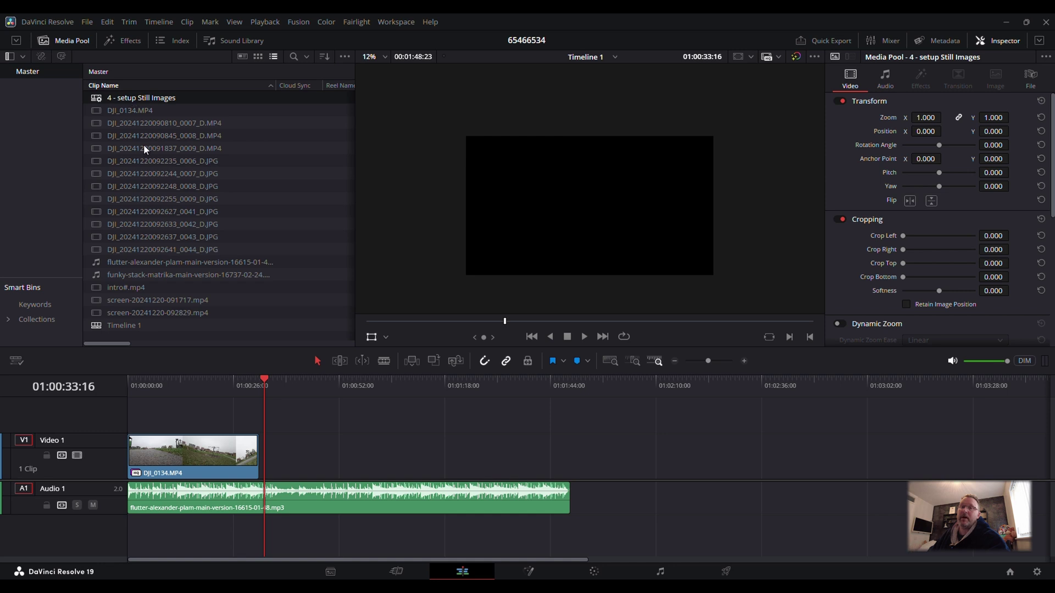
left_click(137, 326)
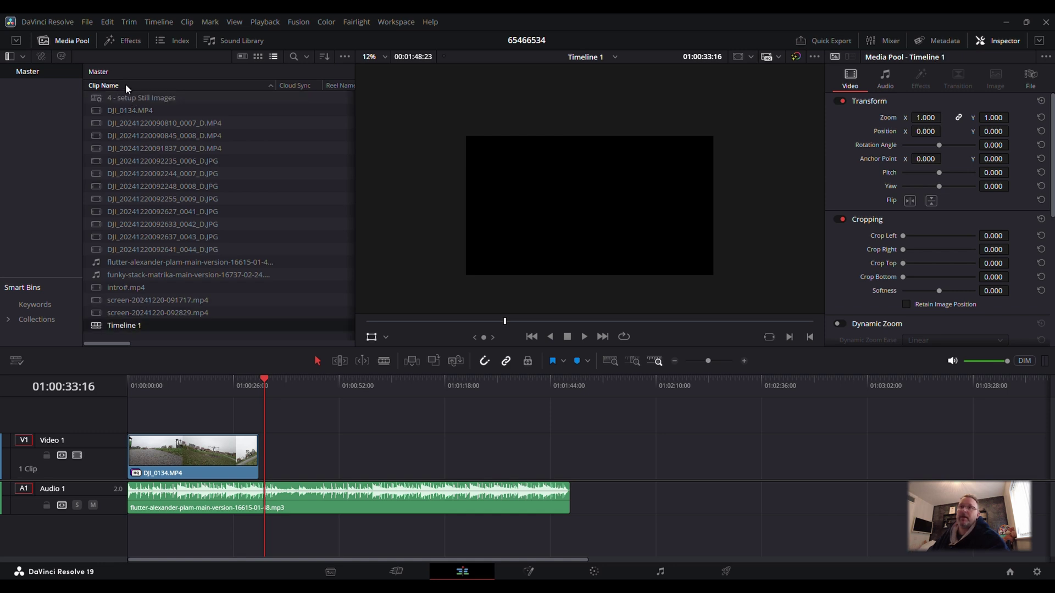
- Import the 2 - setup POI - done timeline file from the DaVinci Resolve location's Projects folder into the open project's media pool
left_click(146, 100)
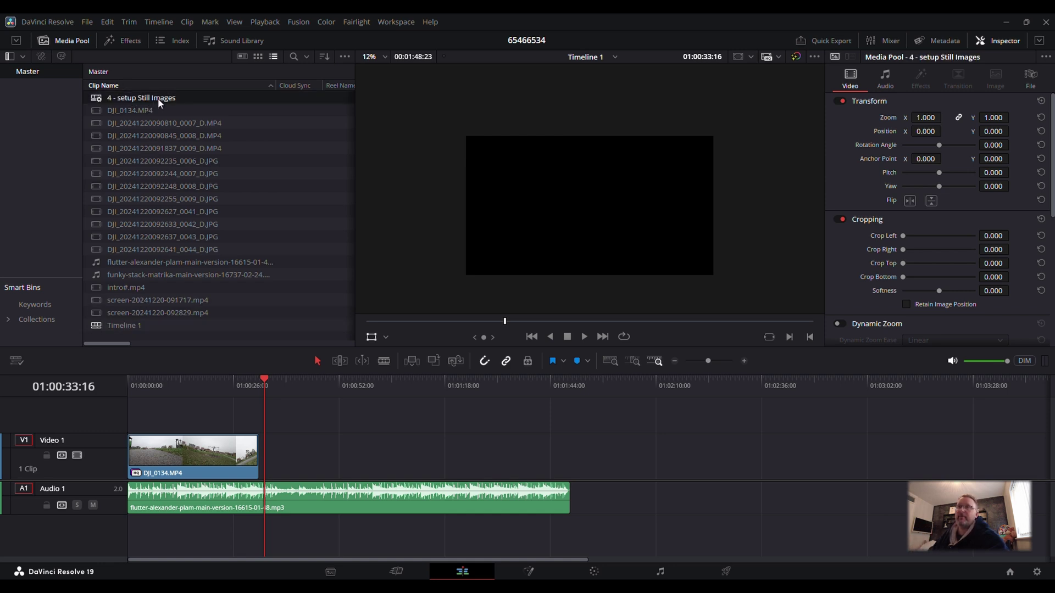
right_click(160, 98)
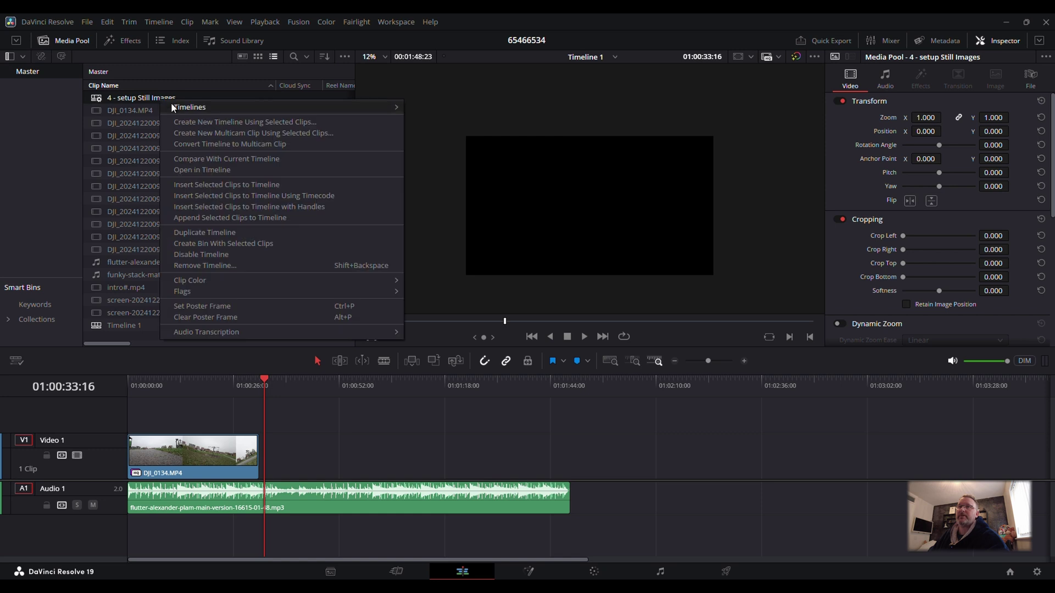
mouse_move(209, 107)
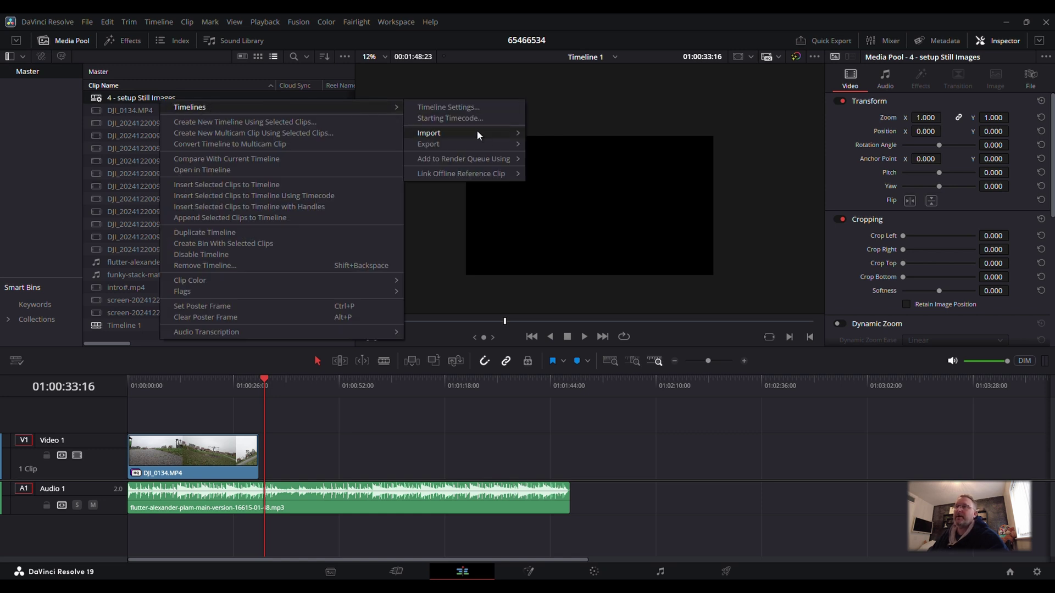
mouse_move(486, 133)
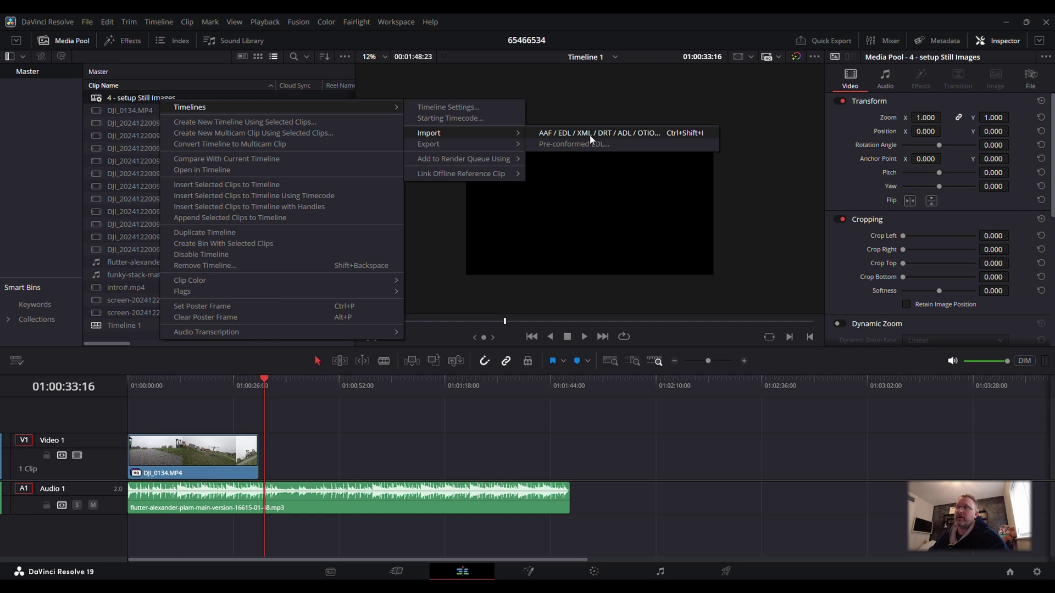
mouse_move(515, 145)
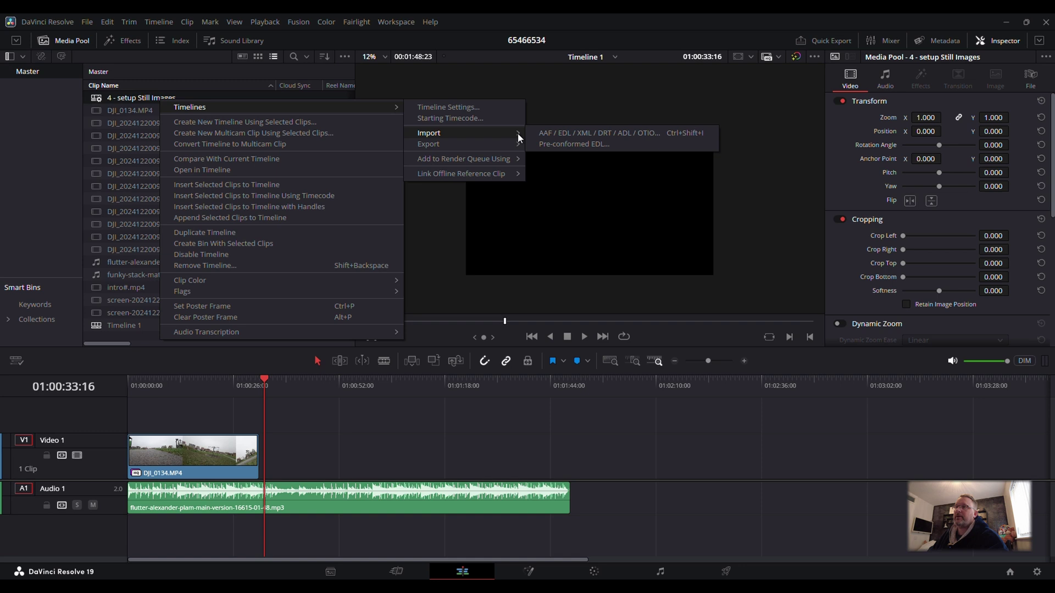
left_click(580, 135)
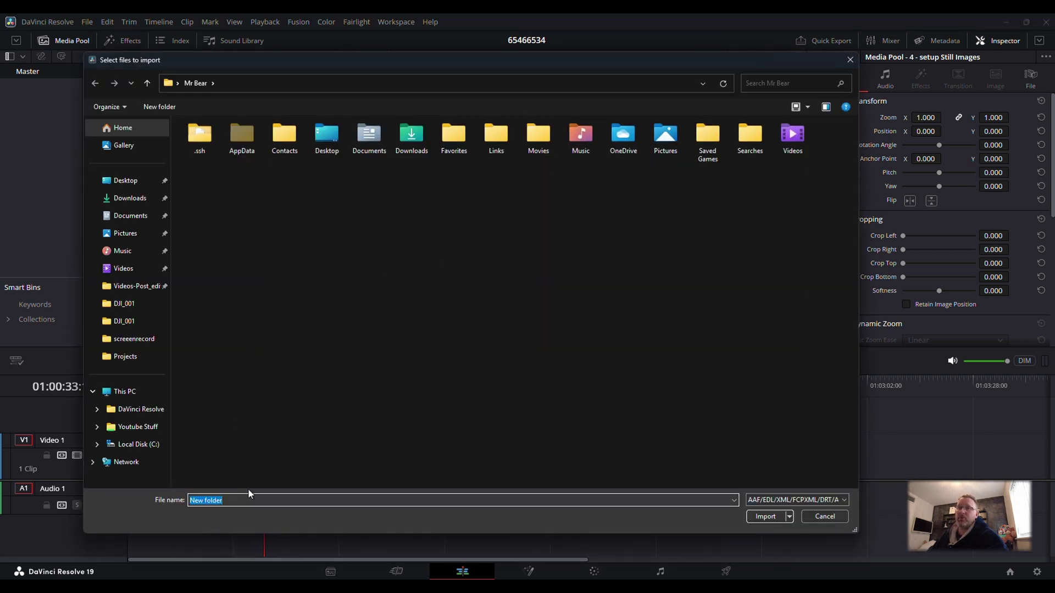
left_click(138, 409)
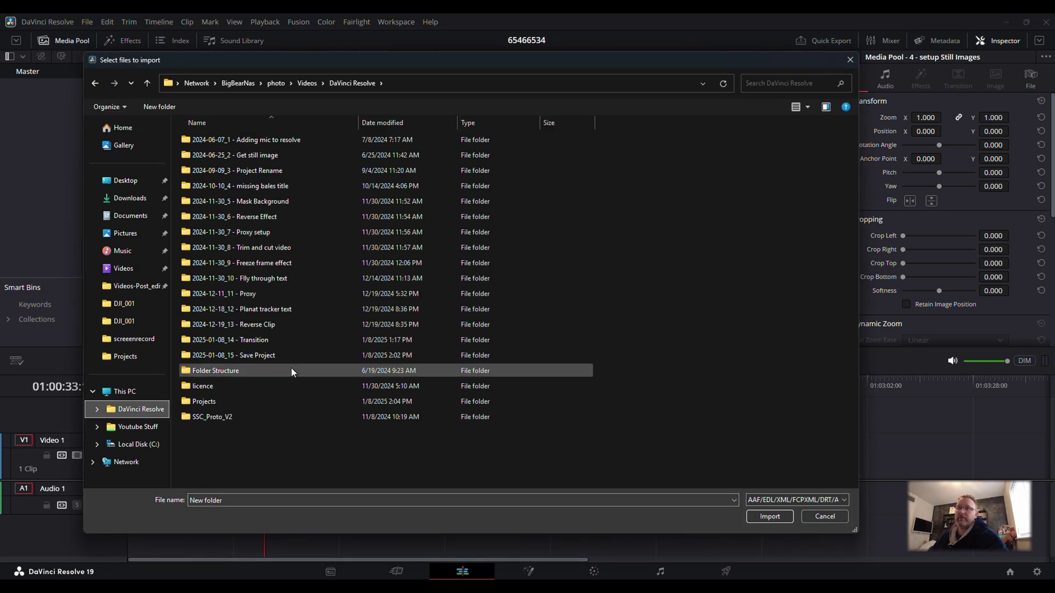
double_click(235, 405)
left_click(224, 143)
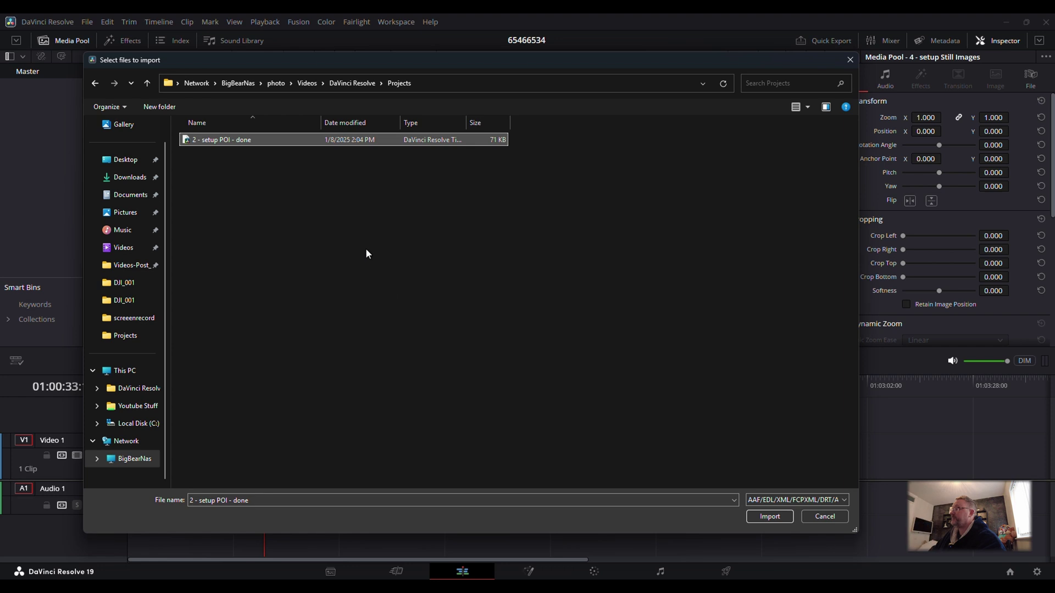
double_click(250, 140)
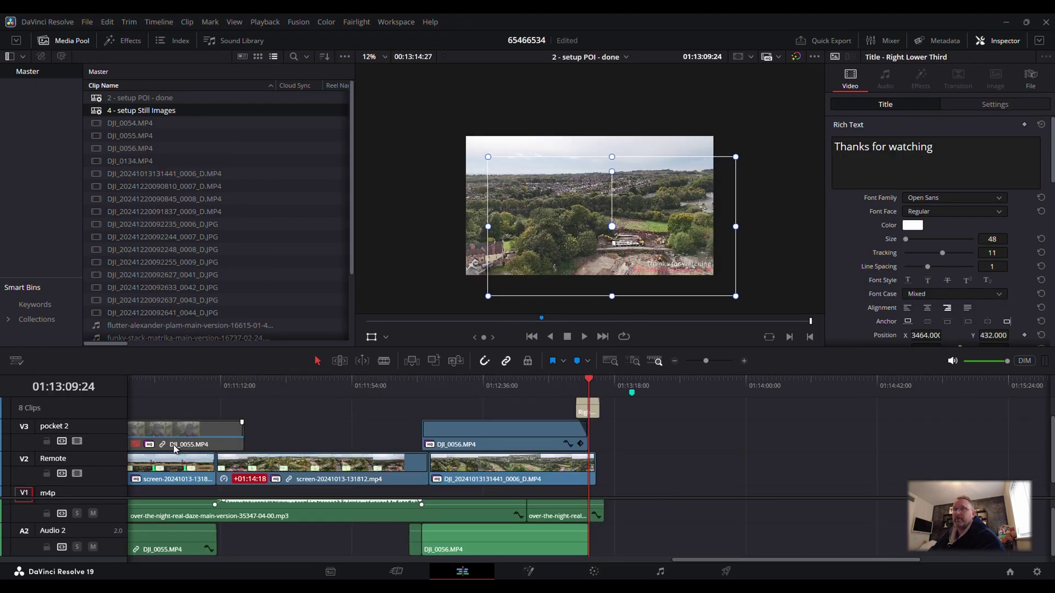
- Select the imported 2 - setup POI - done timeline in the media pool and scrub through its DJI_0055.MP4 and DJI_0056.MP4 sections
left_click(141, 100)
left_click(134, 98)
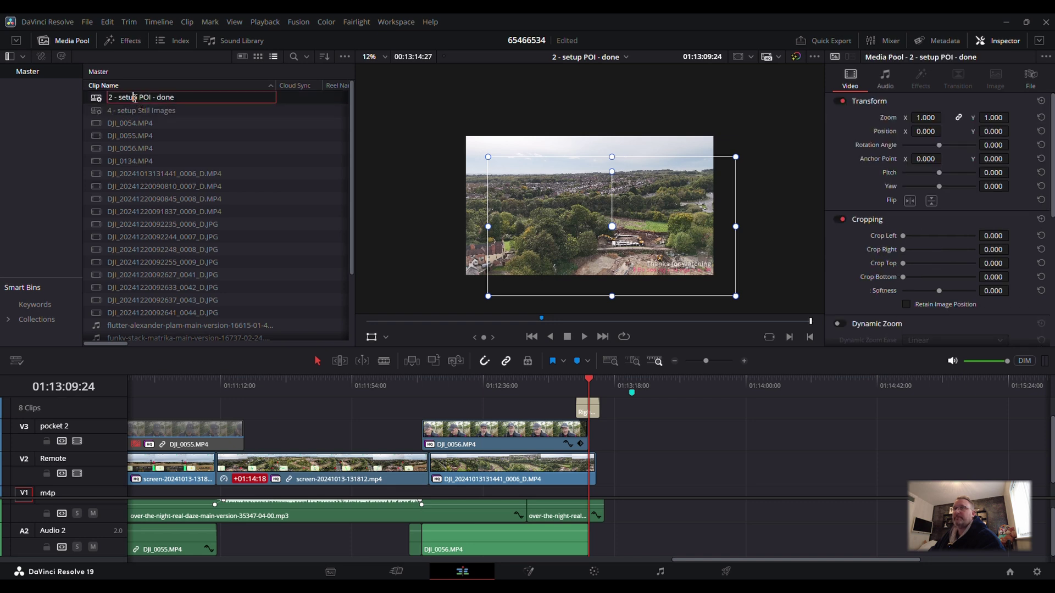
key("Escape")
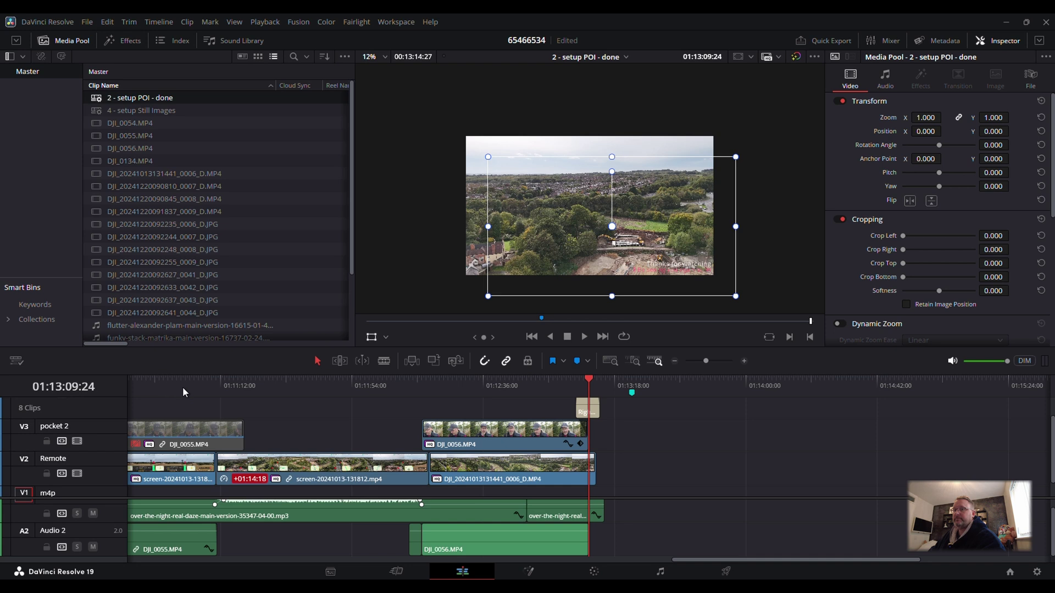
left_click_drag(222, 388, 182, 391)
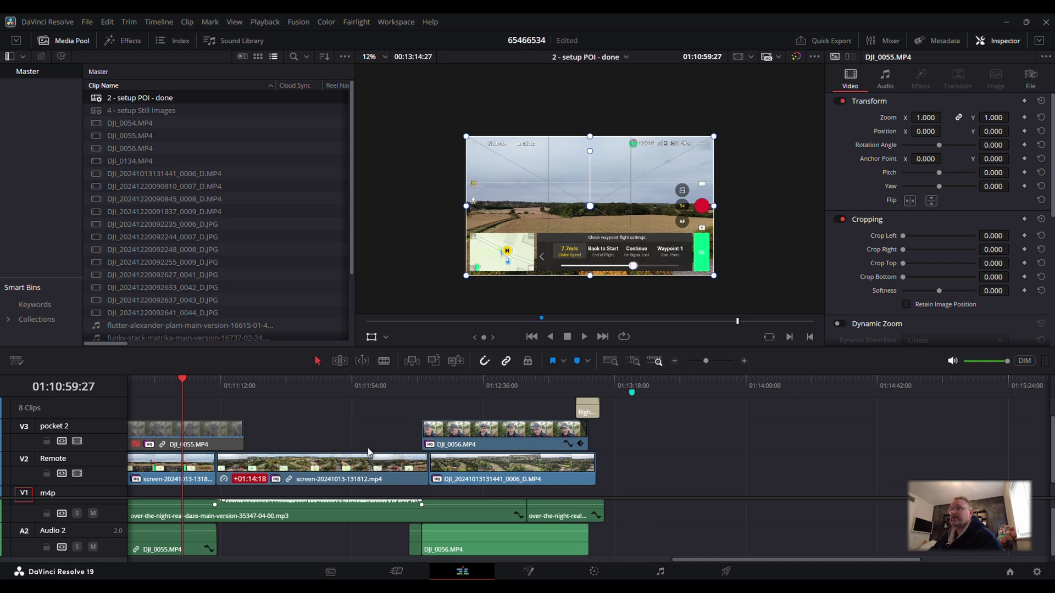
left_click_drag(182, 398, 470, 391)
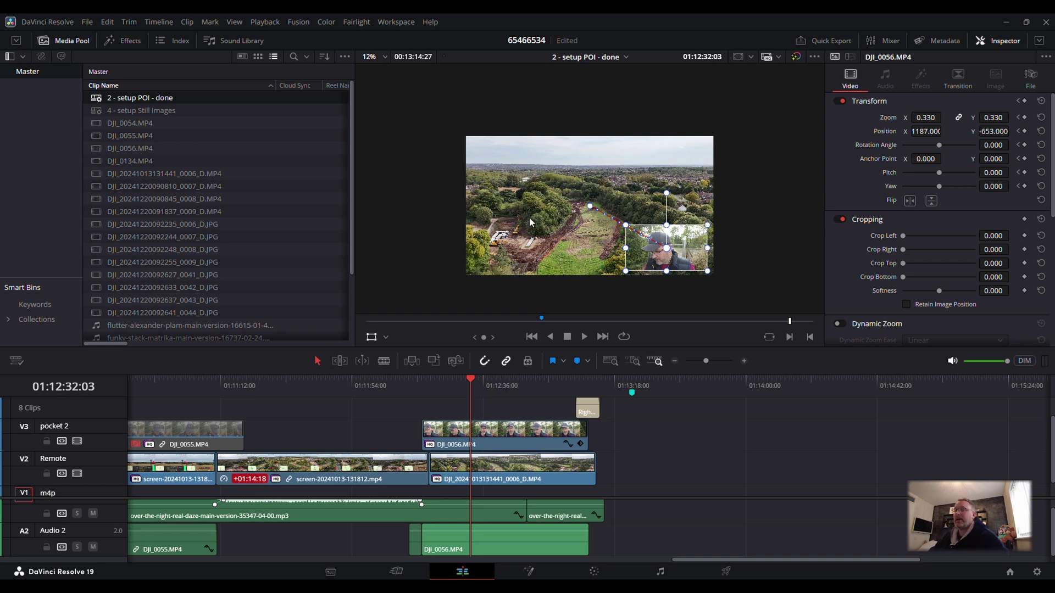
- Switch to File Explorer and look through the dated video folders in the DaVinci Resolve location
mouse_move(190, 587)
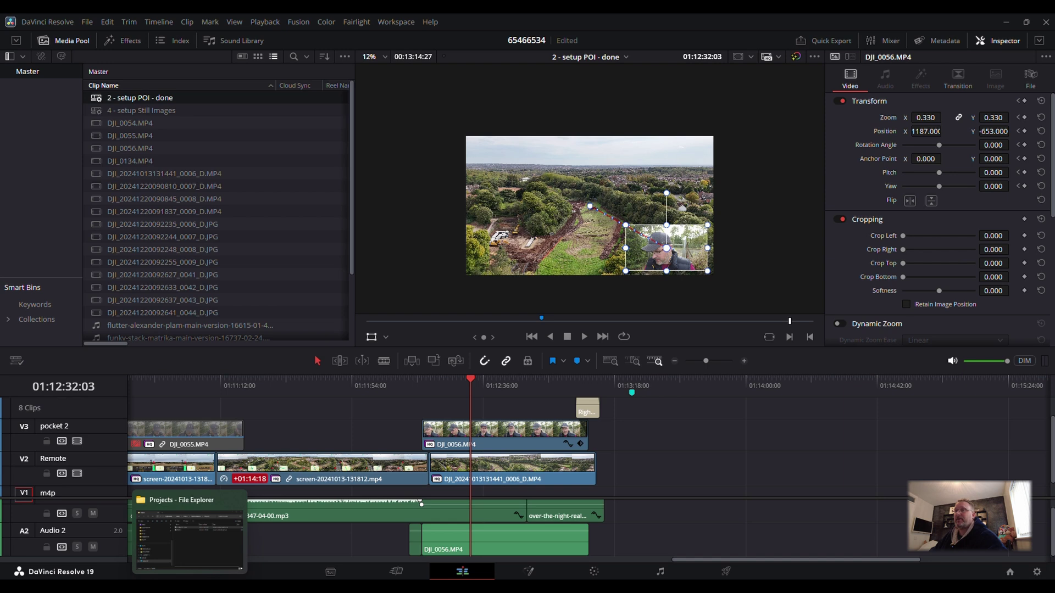
left_click(190, 539)
left_click_drag(817, 106, 610, 78)
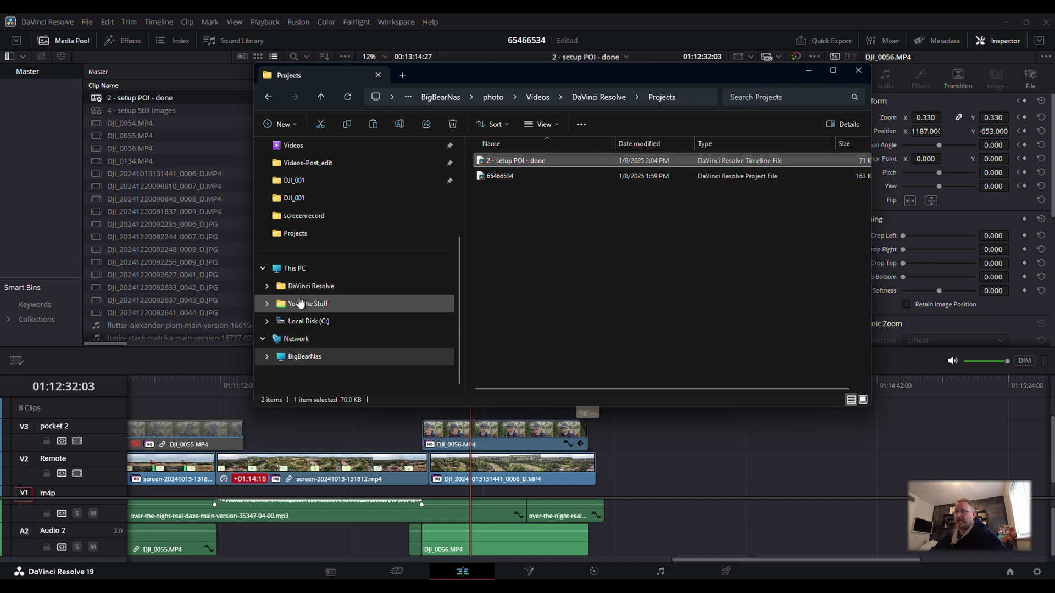
left_click(311, 292)
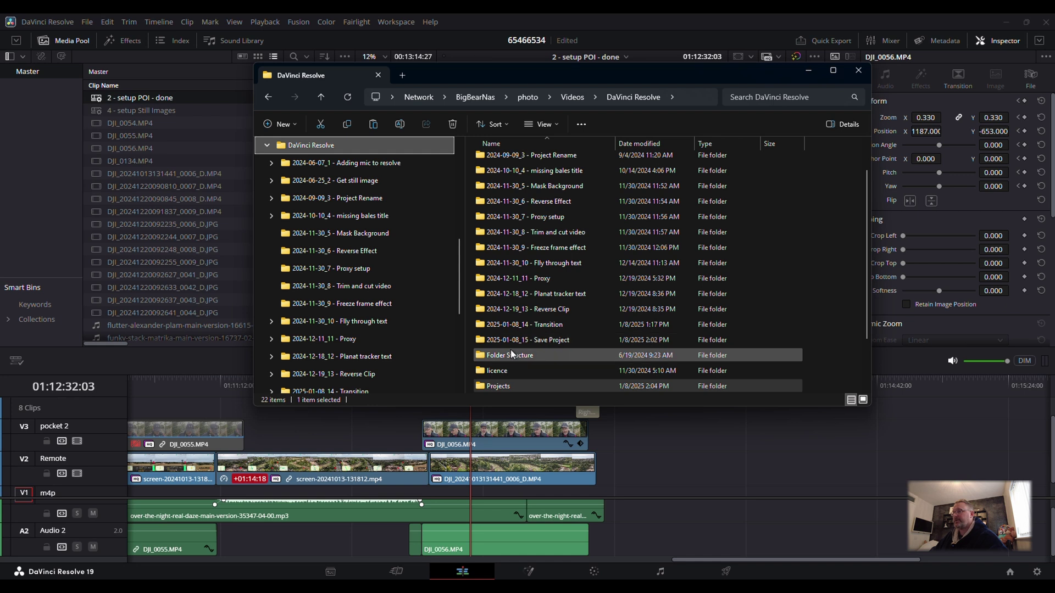
mouse_move(532, 345)
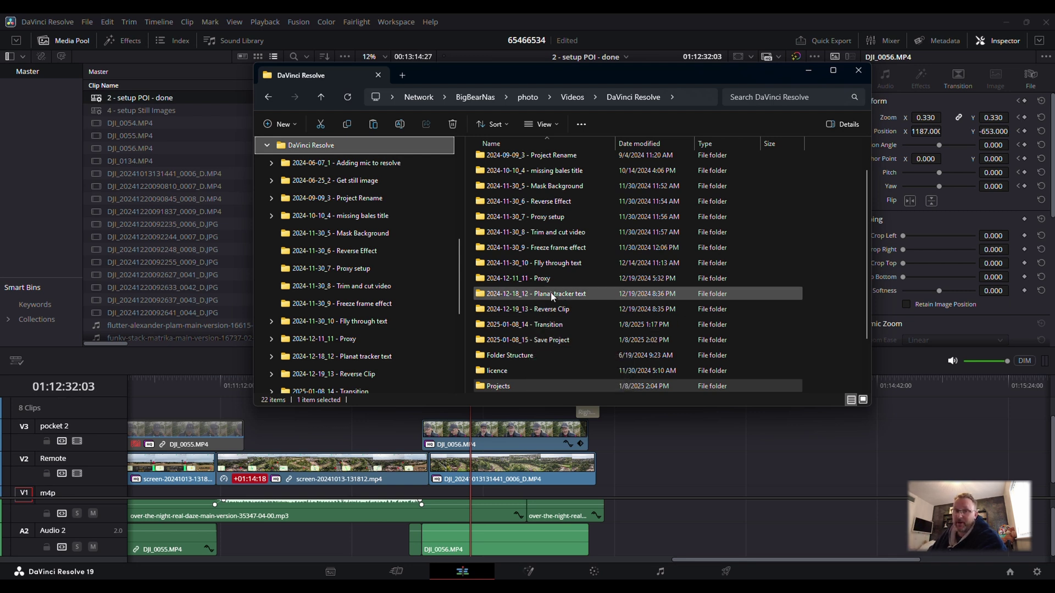
mouse_move(553, 296)
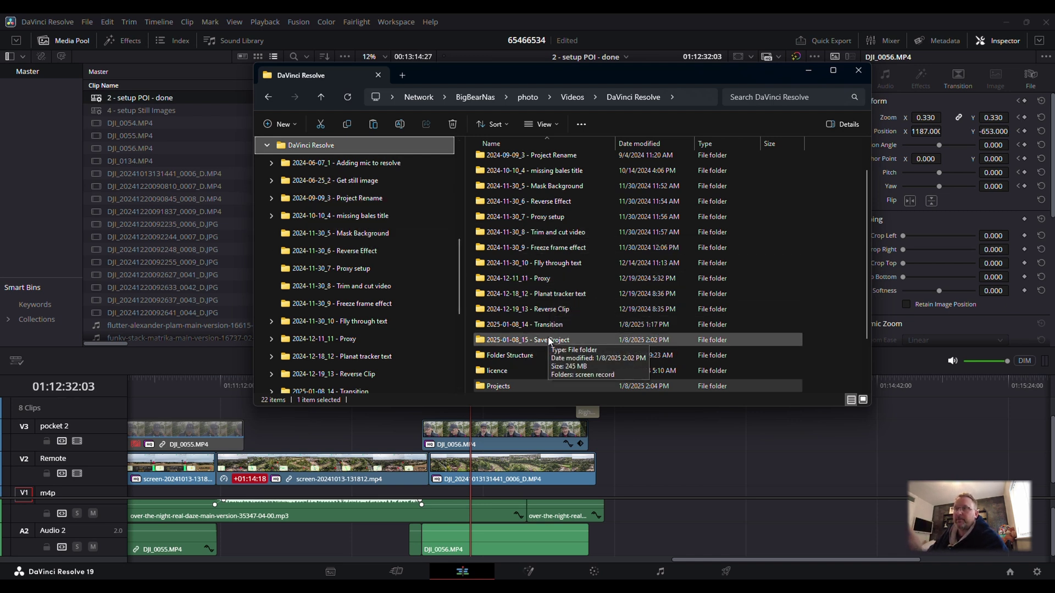
scroll(542, 331, "down", 1)
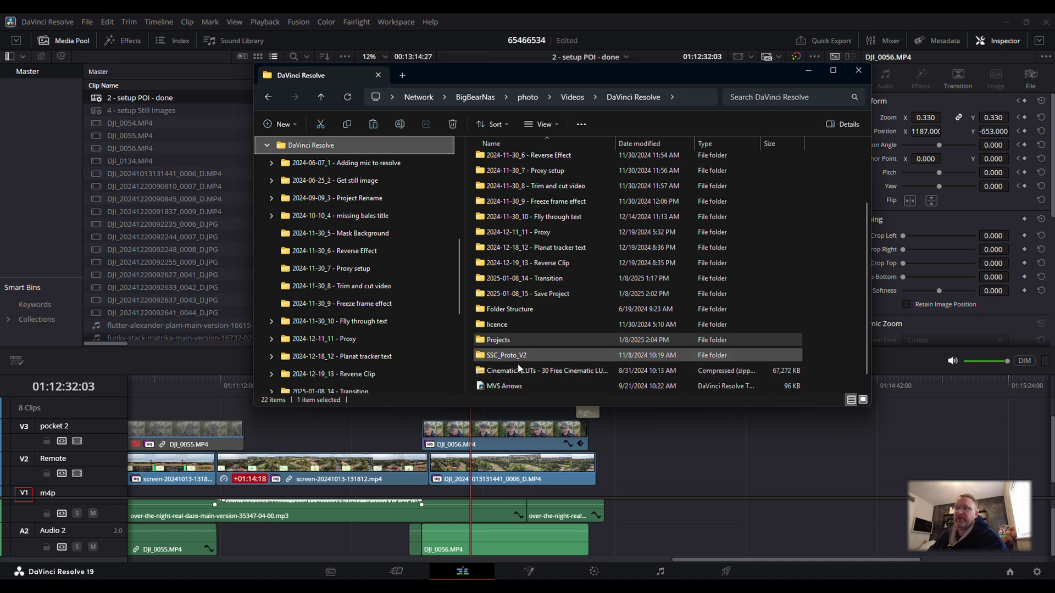
- Go up to the photo share, open Videos and its Youtube folder, and look through how the video folders are named and organised
left_click(267, 145)
key("alt+Up")
key("alt+Up")
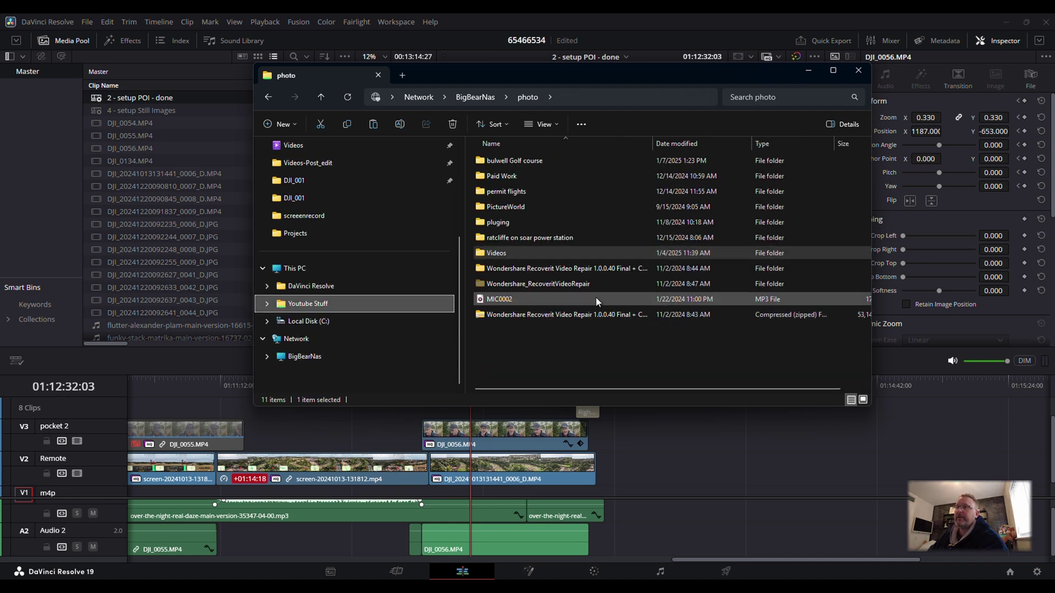
double_click(482, 255)
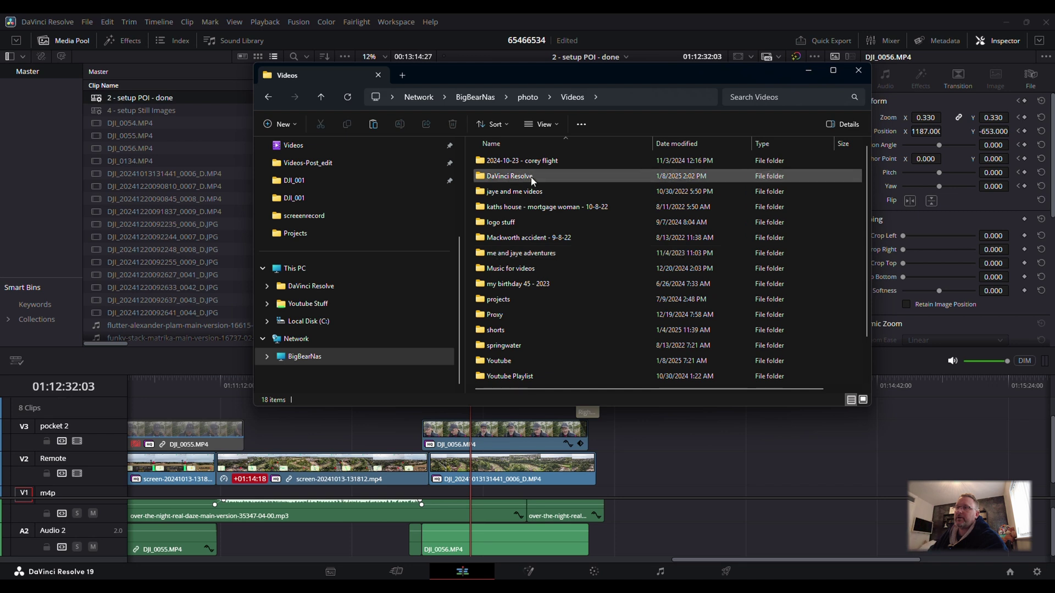
double_click(501, 361)
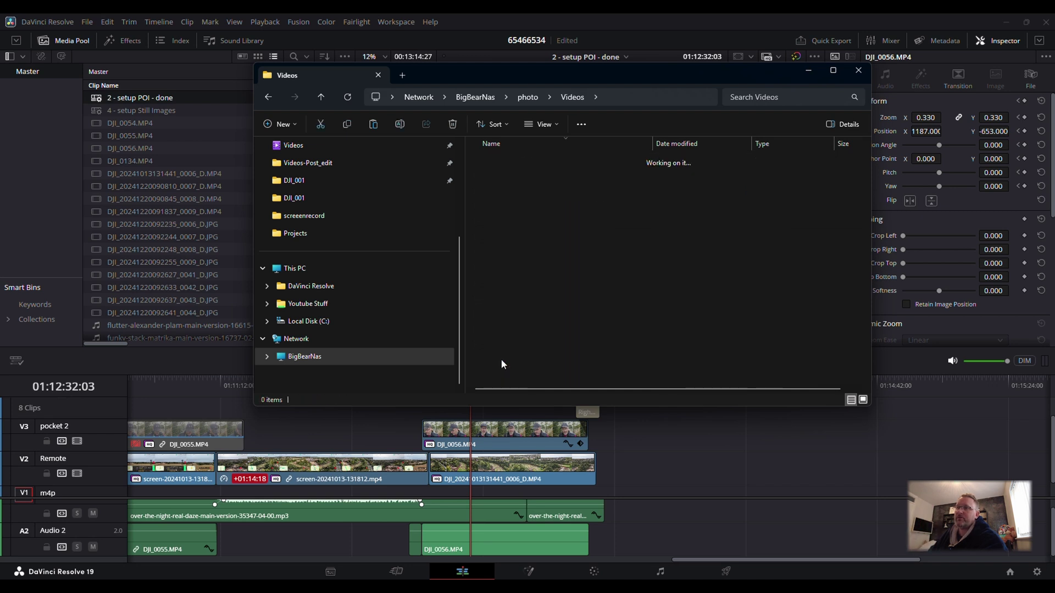
scroll(544, 357, "down", 10)
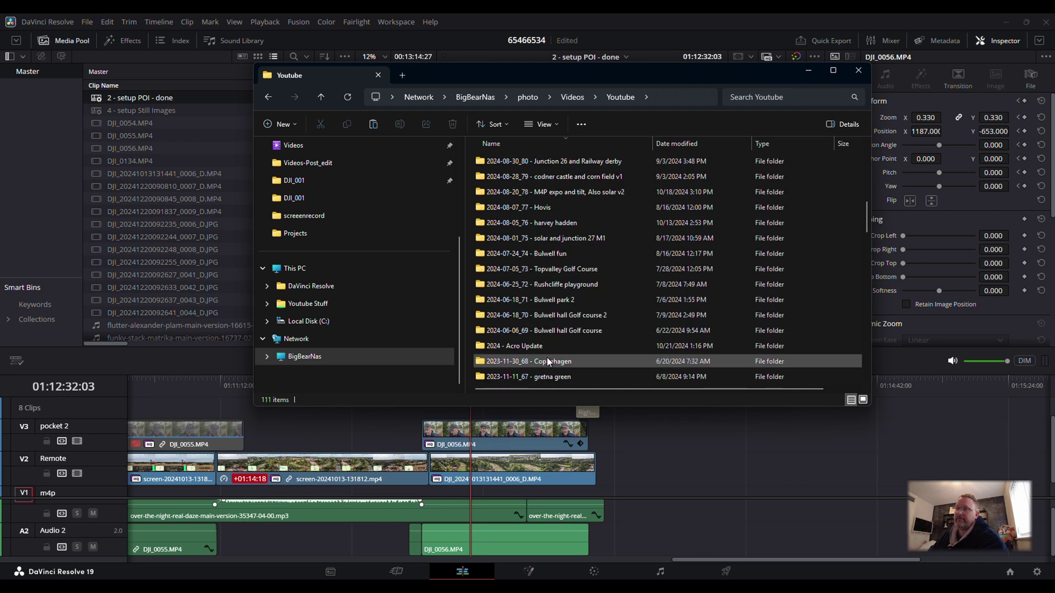
scroll(531, 237, "up", 7)
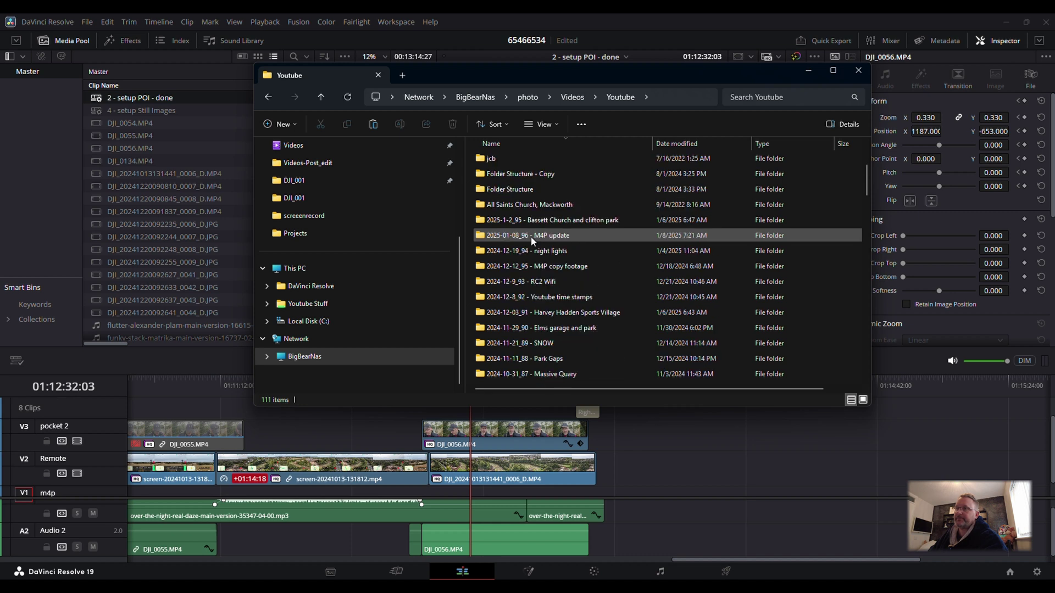
scroll(531, 236, "down", 7)
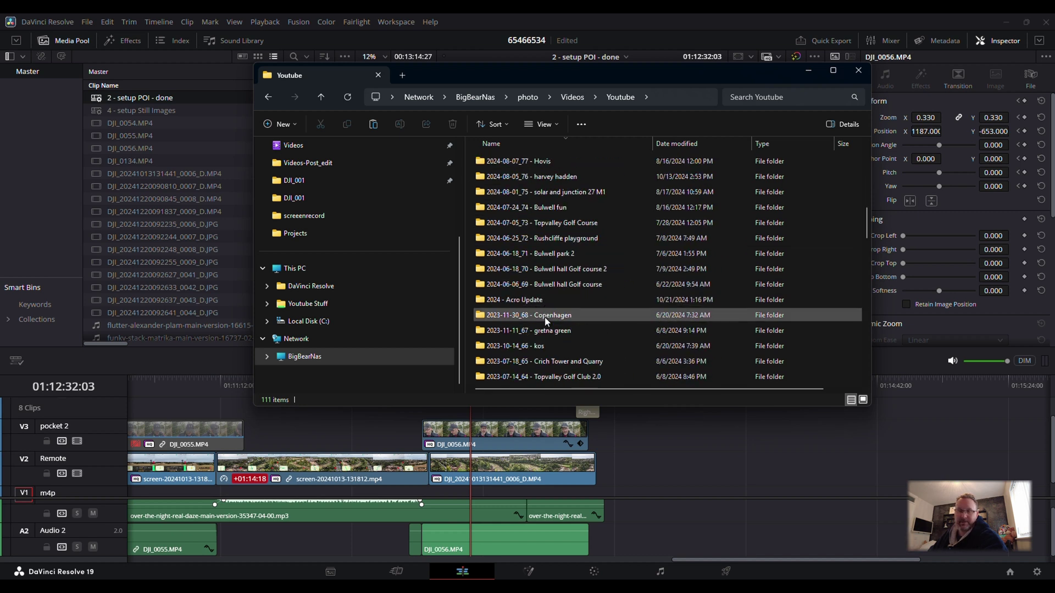
scroll(546, 333, "down", 8)
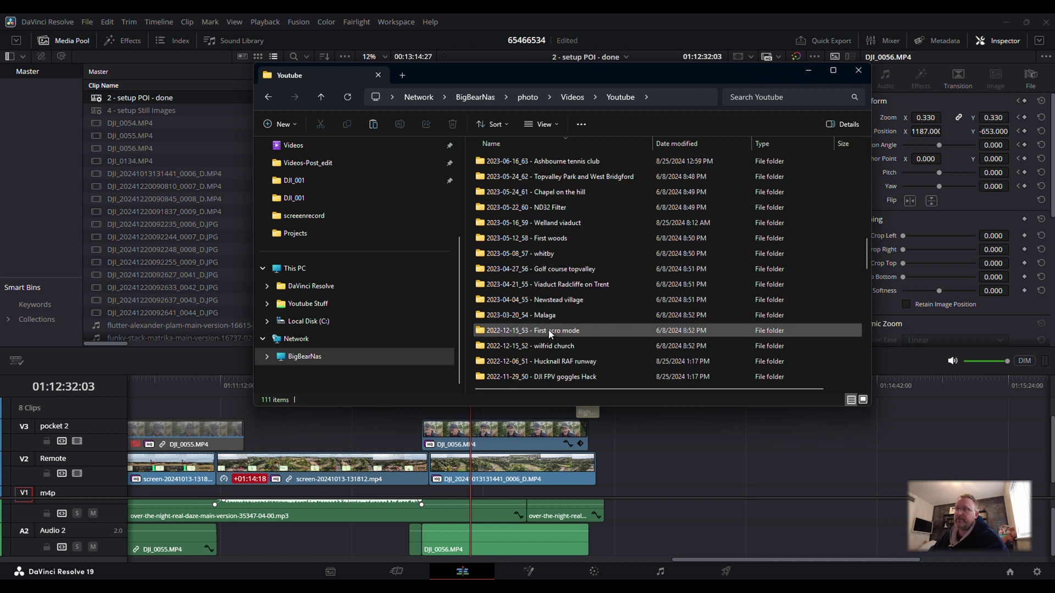
scroll(551, 335, "down", 3)
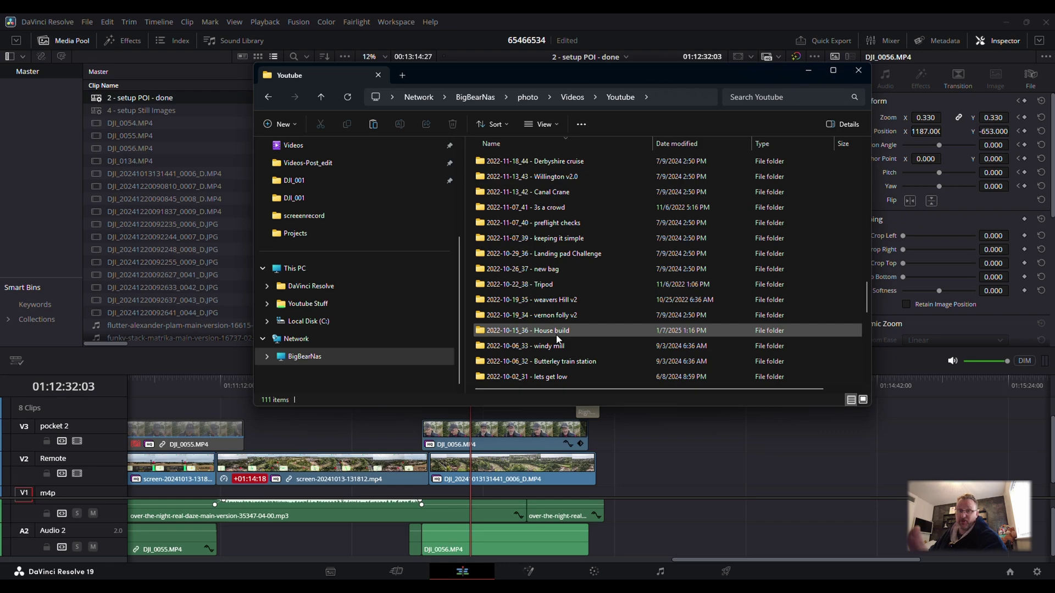